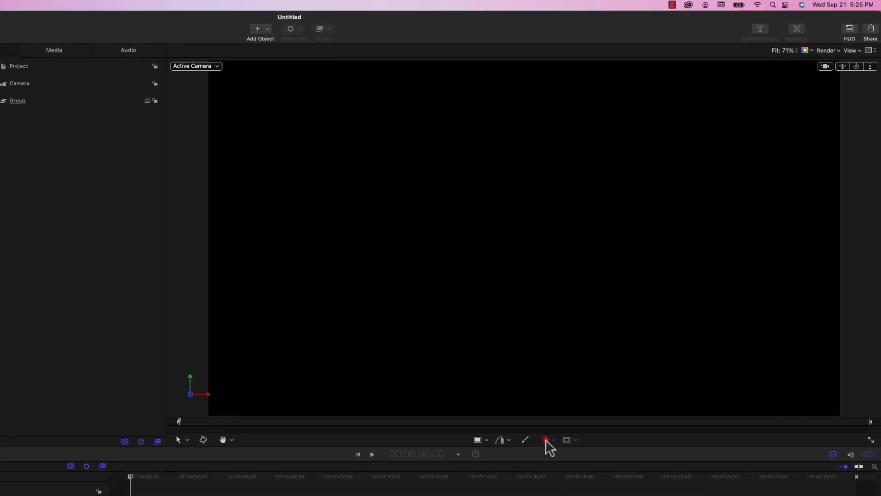
Step: Draw a text box, type ALEXANDER SALKIND over PRESENTS, and select all the text
click(546, 441)
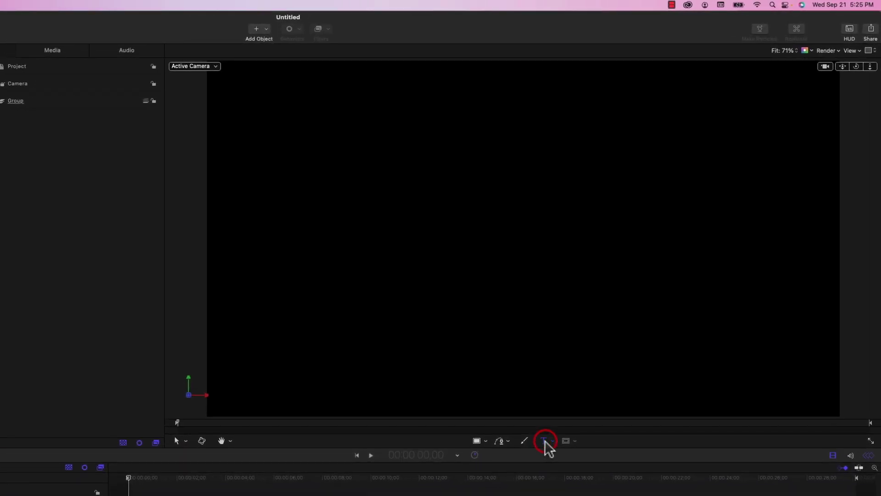
drag(240, 164, 808, 323)
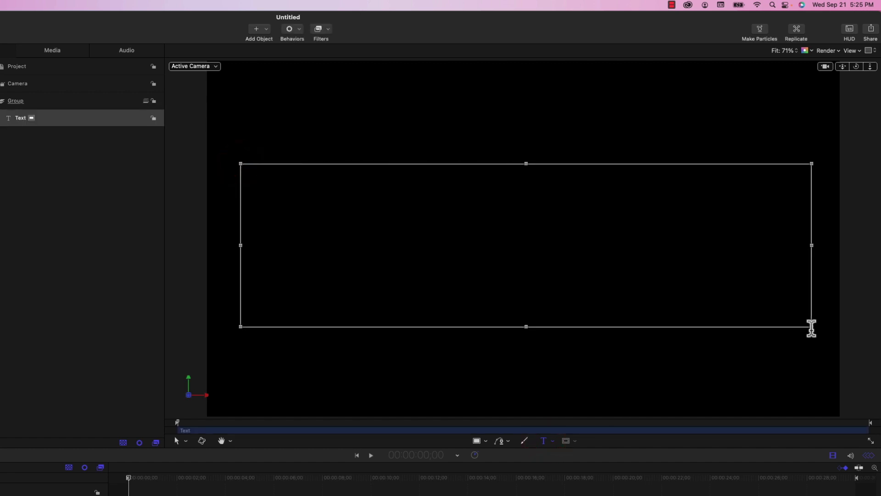
drag(809, 323, 812, 327)
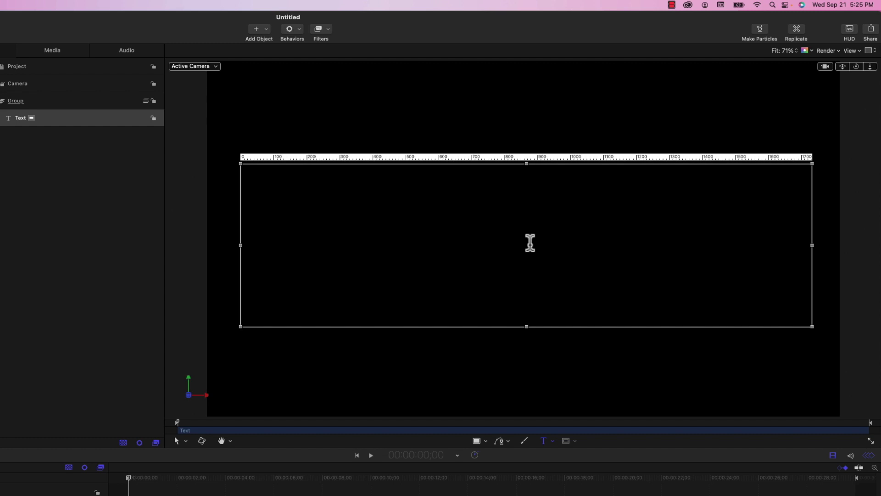
text(A)
text(LEXANDER )
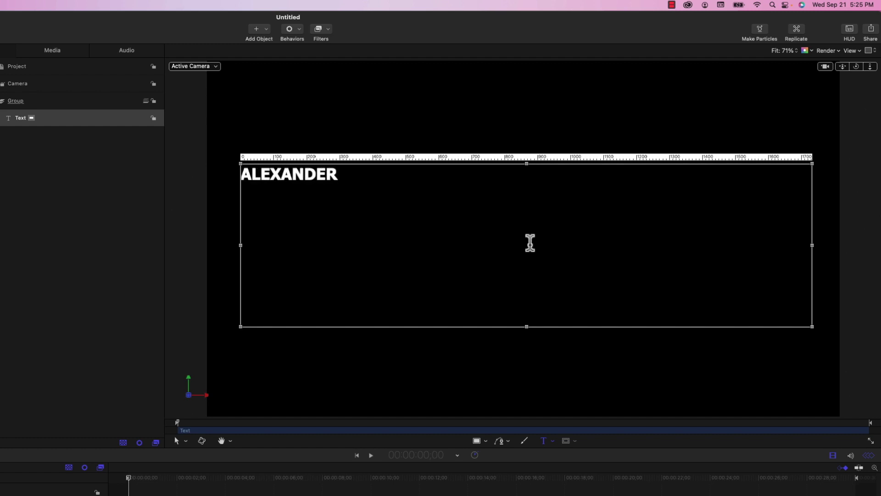
text(SALKIN)
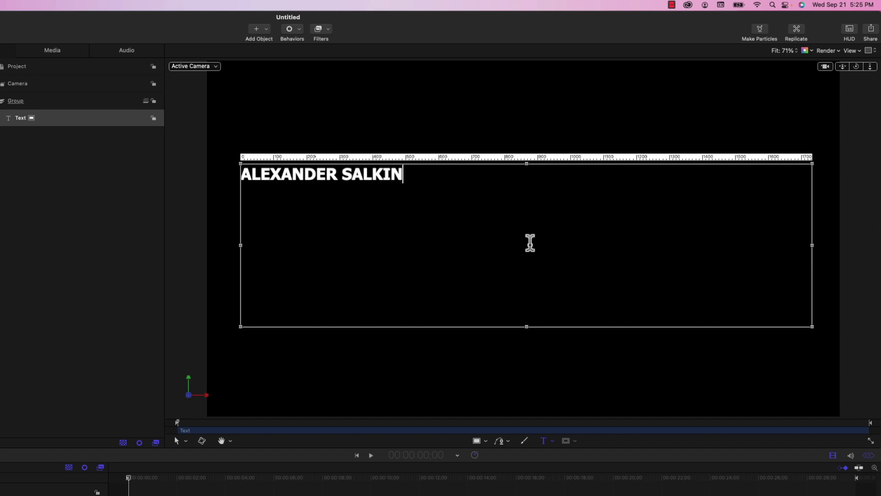
text(D)
key(Return)
text(PRESEN TS)
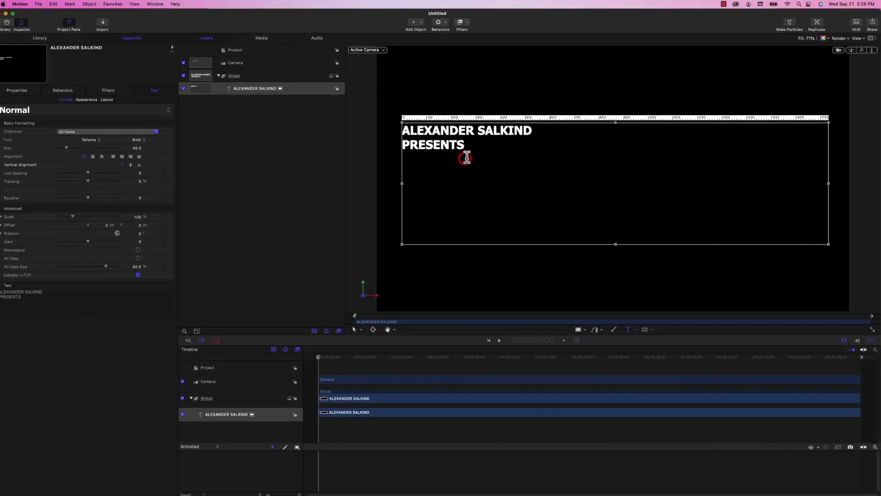
key(super+a)
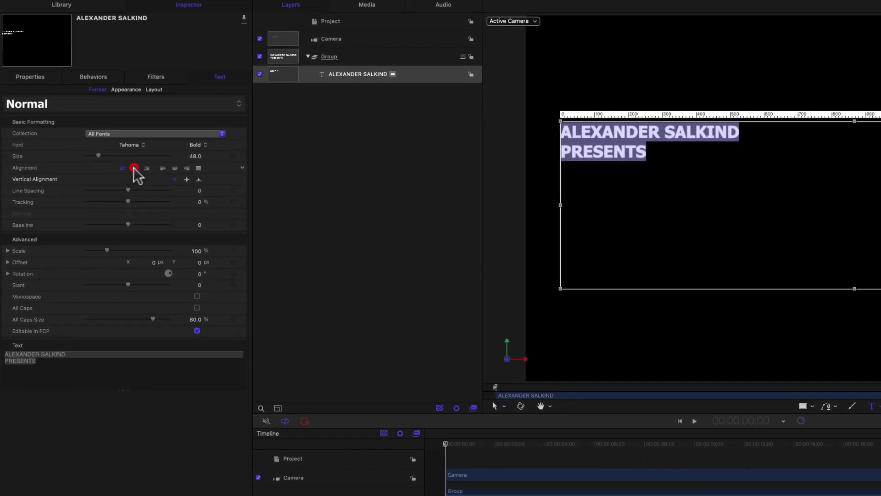
Step: Centre the title horizontally and vertically, with size 130 and line spacing -10
click(134, 168)
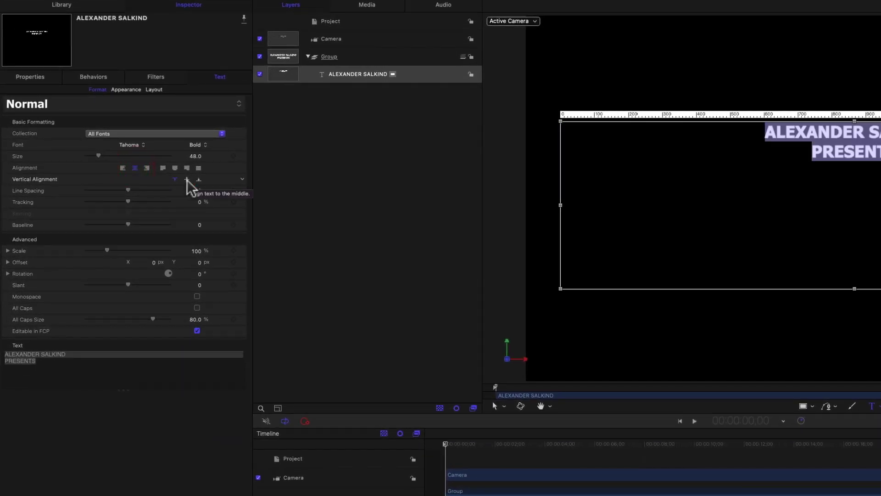
click(187, 179)
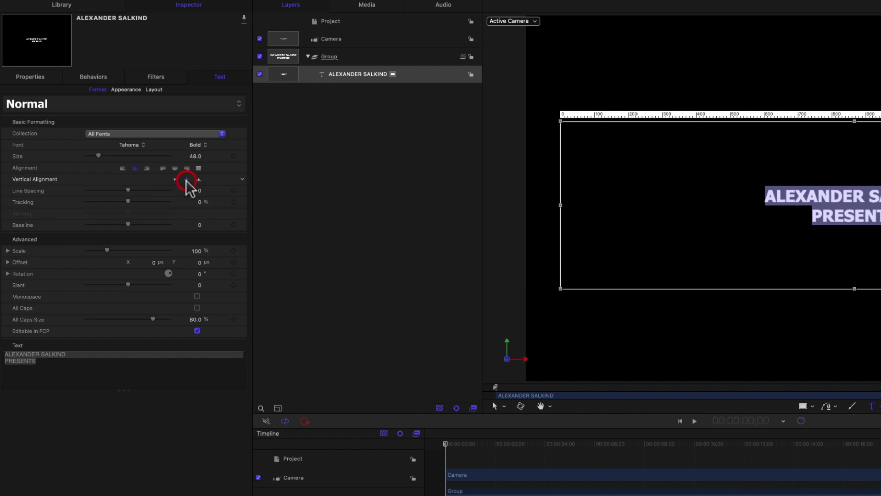
double_click(196, 157)
text(130)
key(Return)
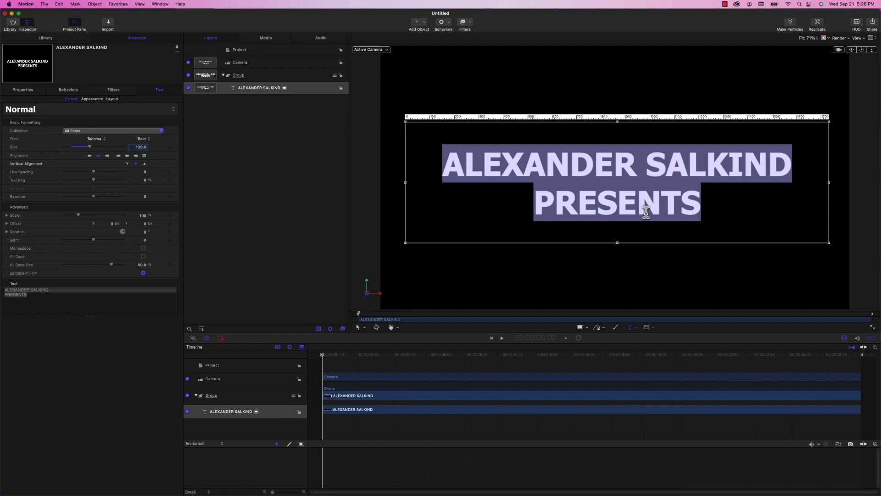
click(142, 171)
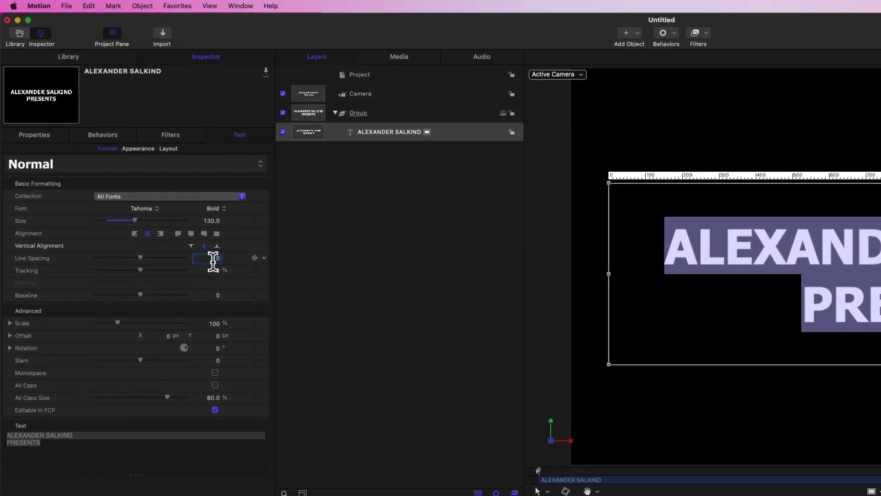
text(-10)
key(Return)
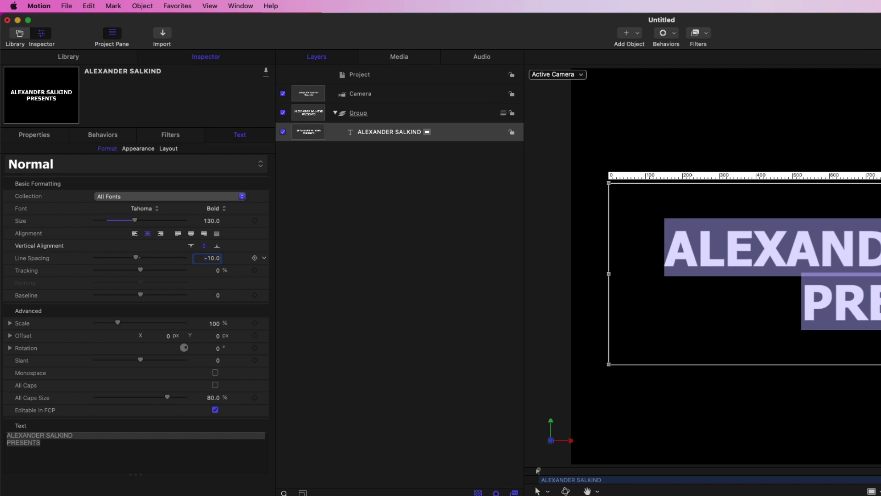
key(Escape)
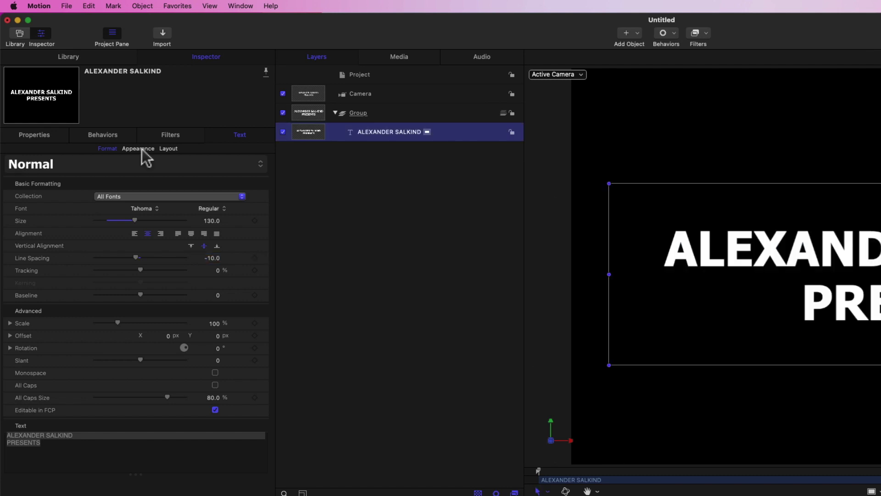
Step: Remove the title's face fill and enable an outline instead
click(138, 149)
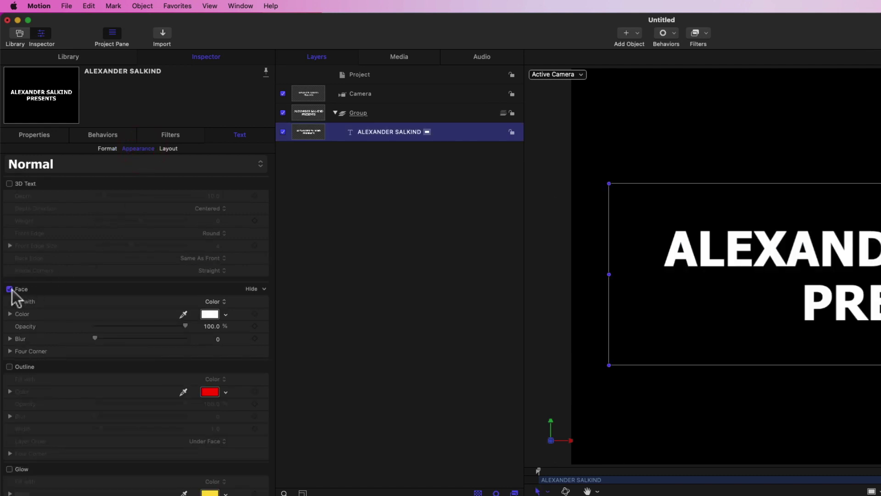
click(9, 289)
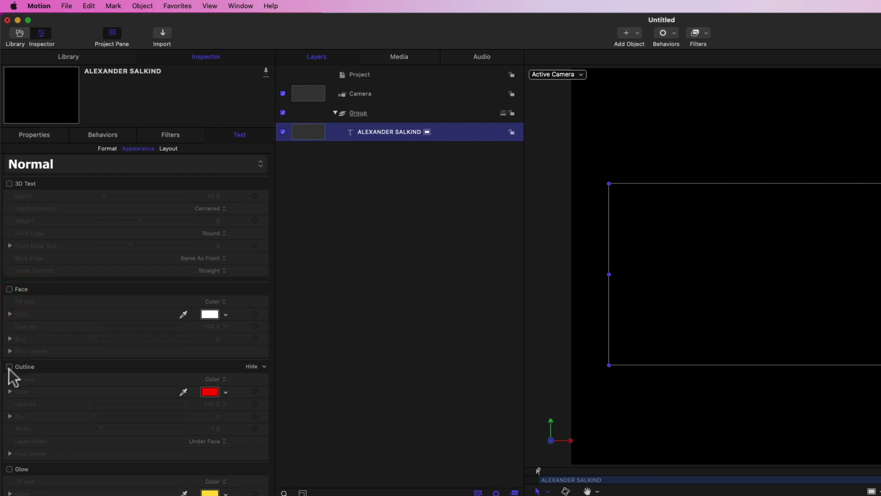
click(9, 366)
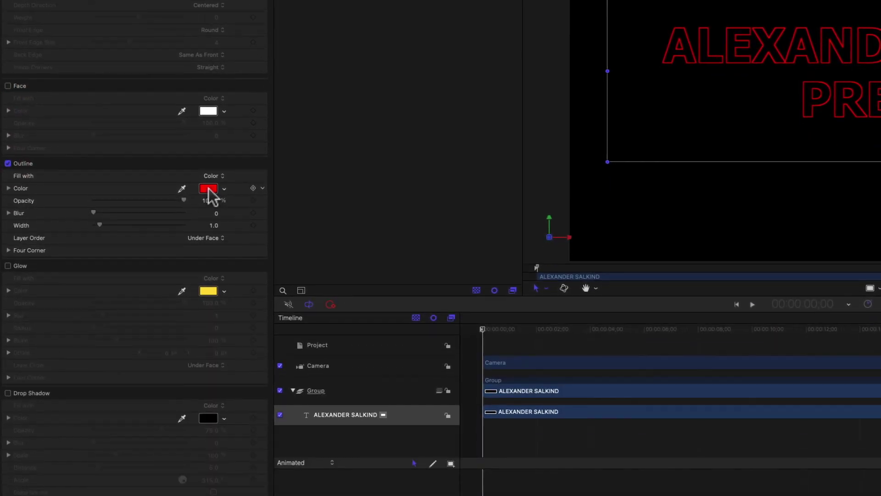
Step: Make the outline blue with width 2, and nudge the title slightly lower
click(209, 190)
click(35, 418)
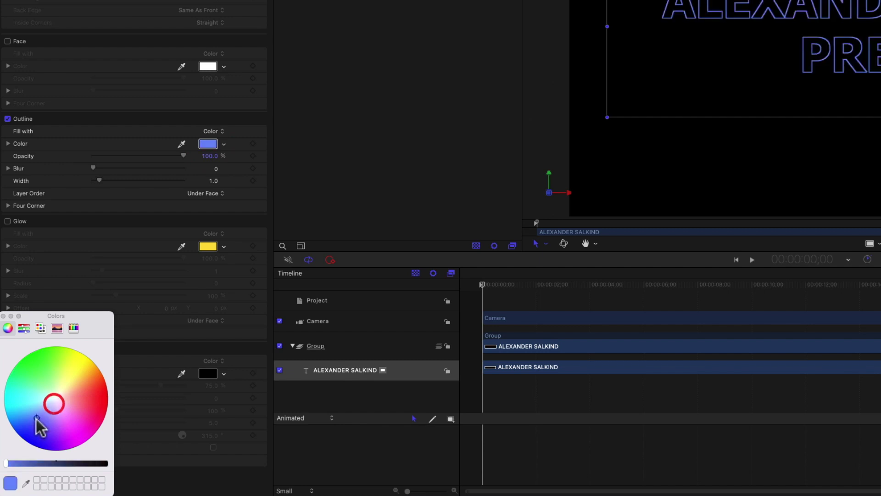
click(210, 181)
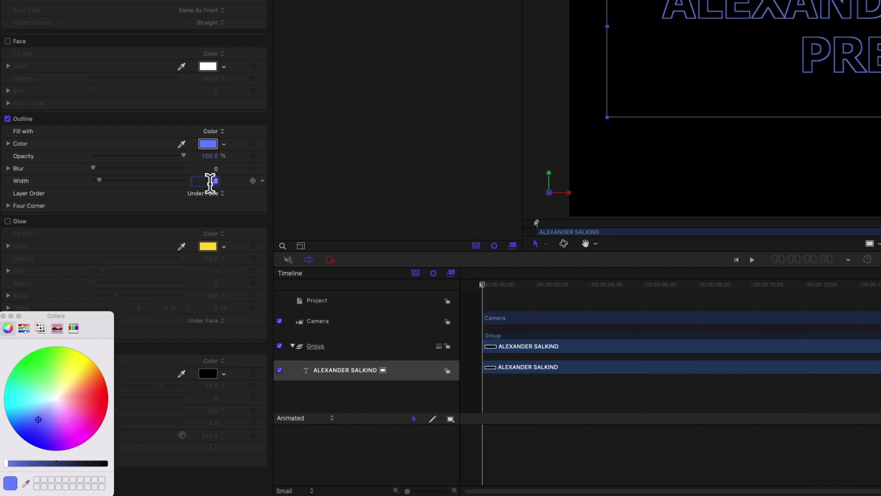
text(2)
key(Return)
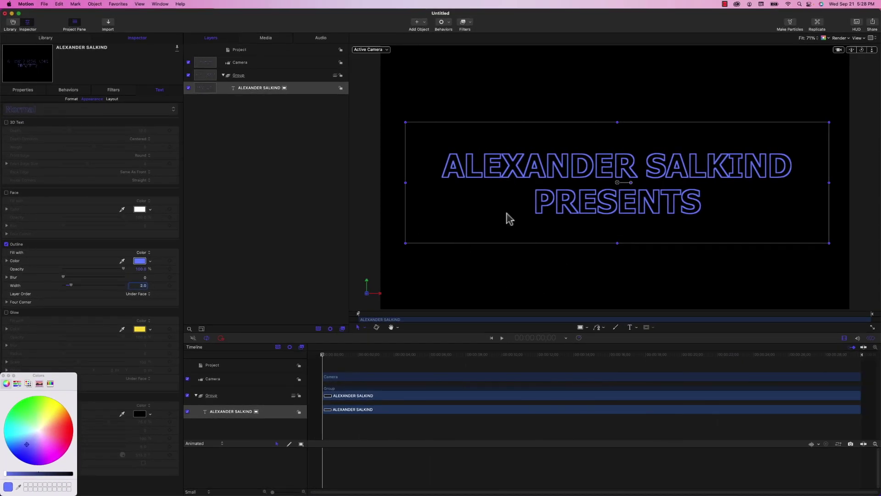
drag(584, 194, 583, 189)
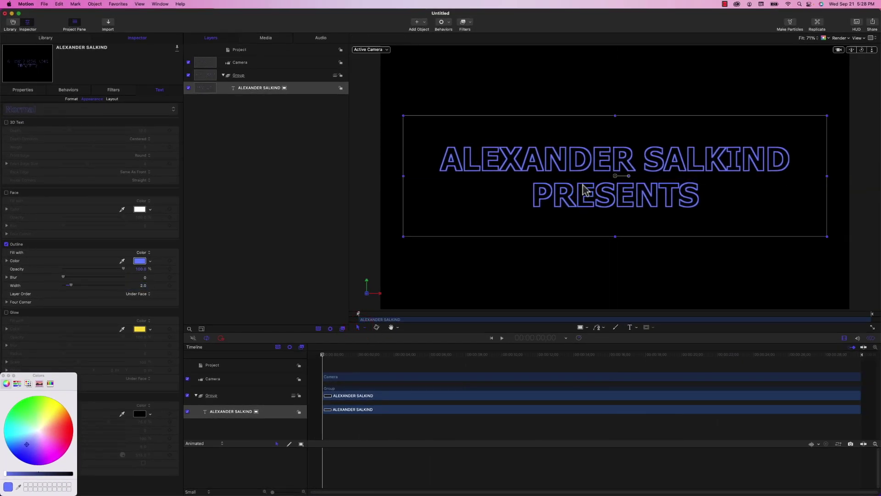
Step: Rename the title's group to 'Alexander Salkind'
click(239, 77)
double_click(240, 76)
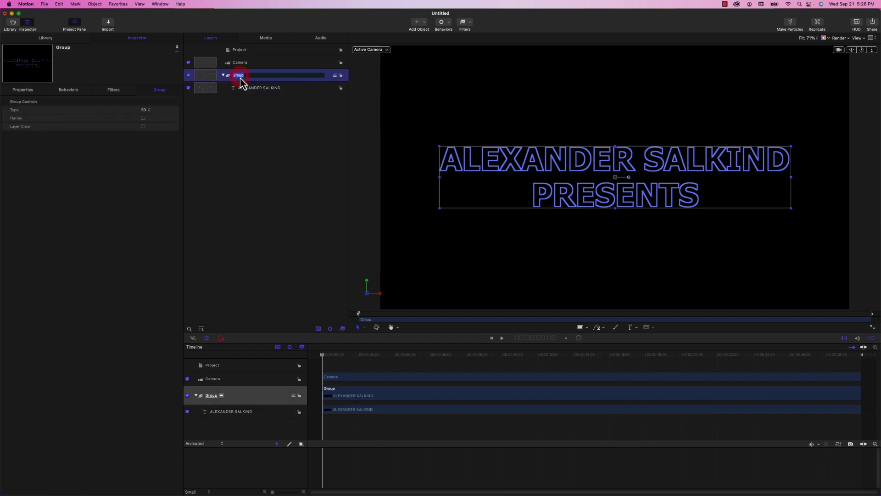
text(Alexander Salkind)
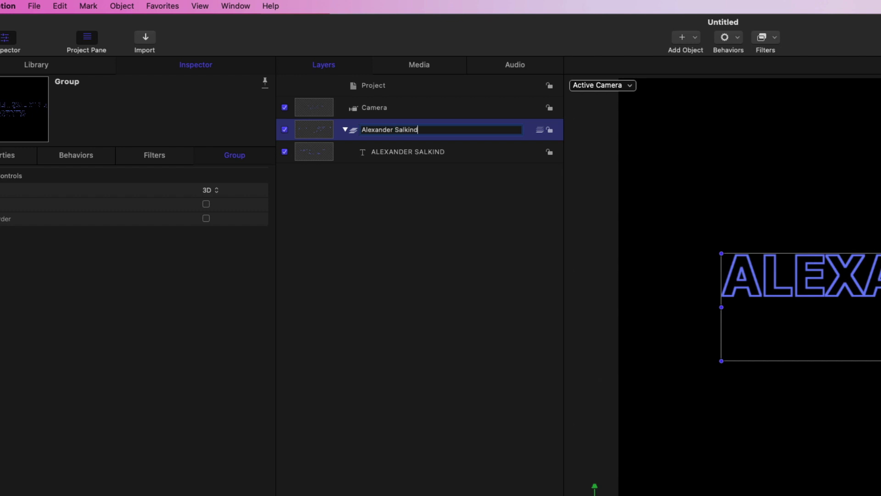
key(Return)
key(Down)
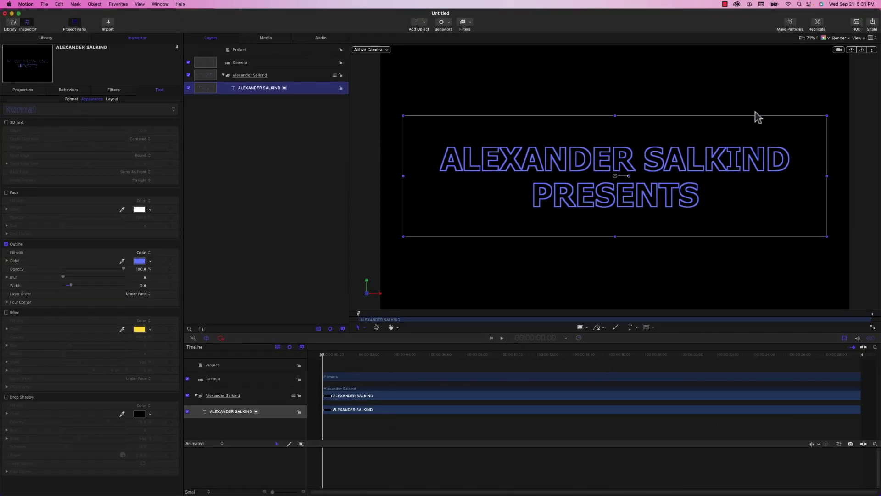
Step: Replicate the title and name the replicator layer 'Salkind Replictor'
click(818, 24)
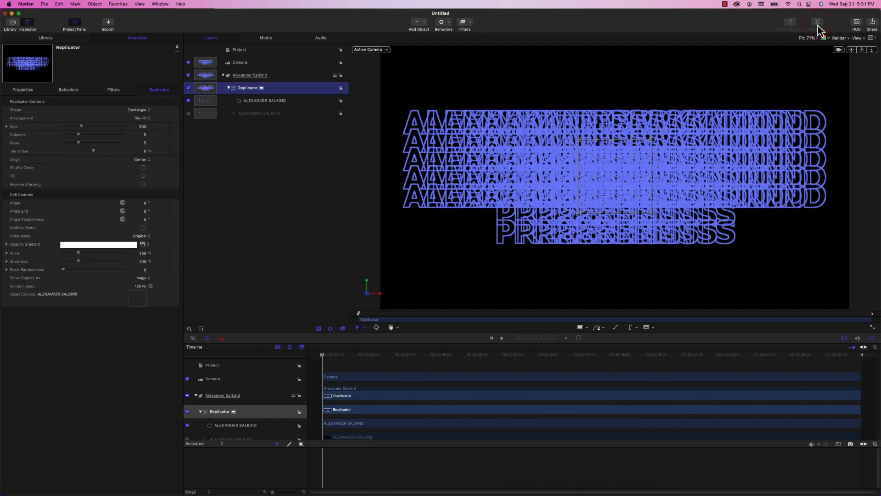
click(248, 89)
click(248, 94)
text(Salk)
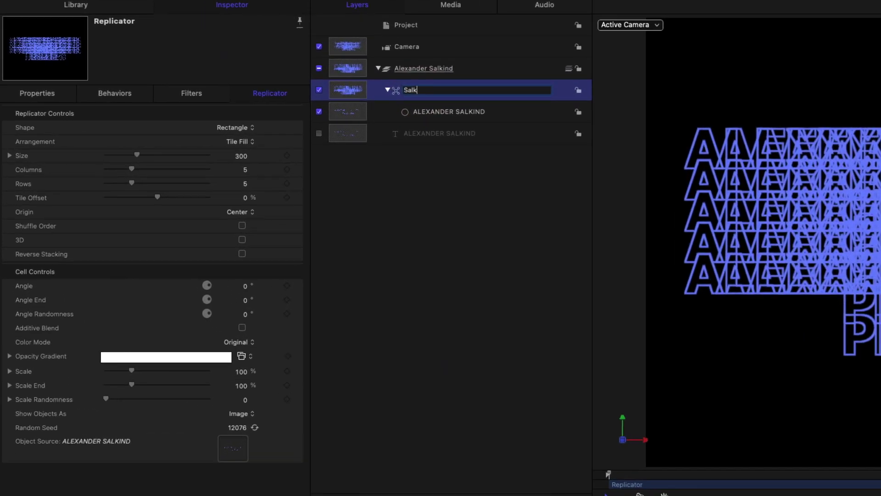
text(ind Replictor)
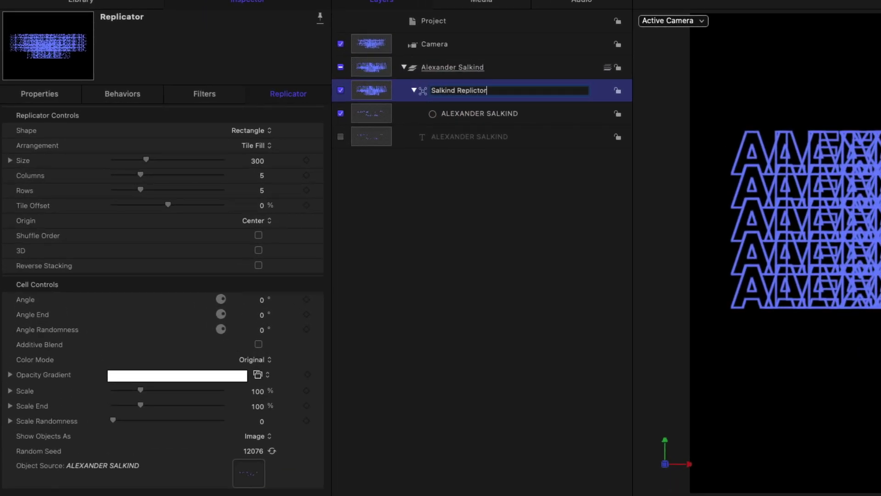
key(Return)
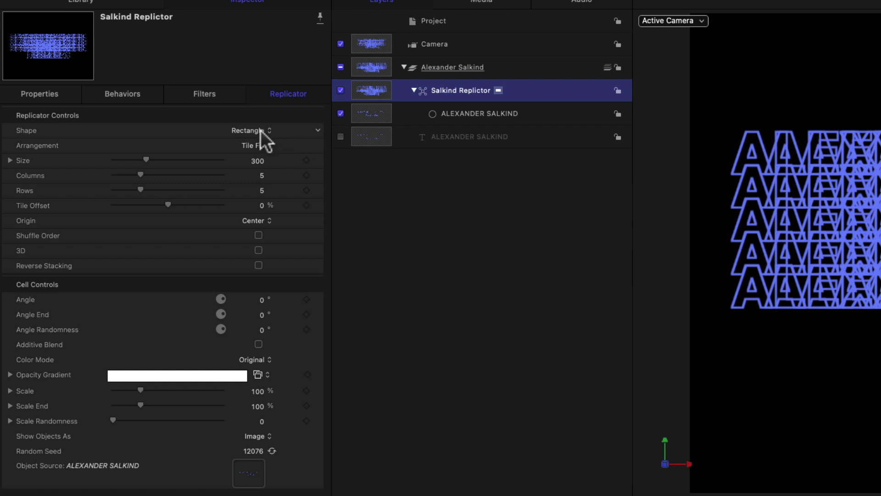
Step: Set the replicator shape to Line, with start and end point X at 0
click(263, 131)
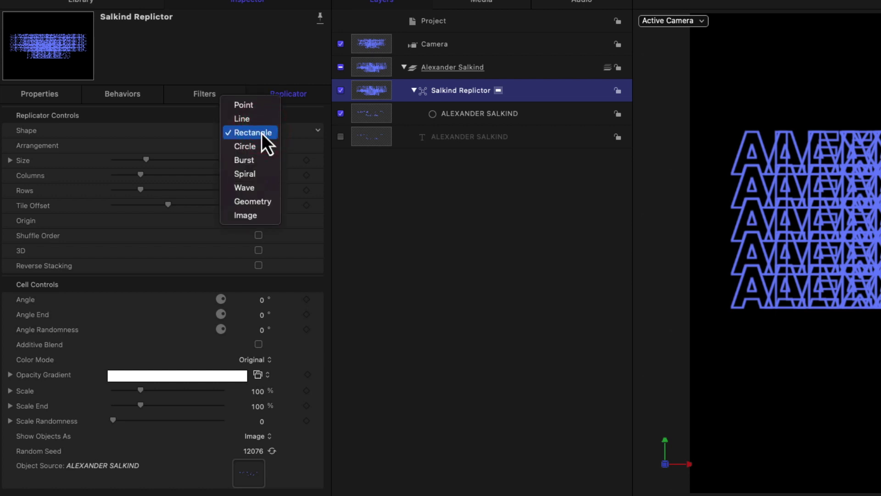
click(254, 126)
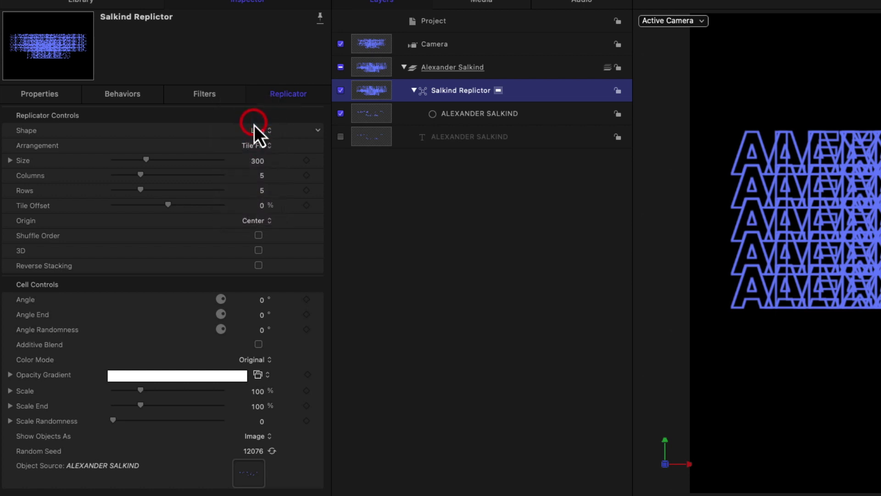
click(199, 146)
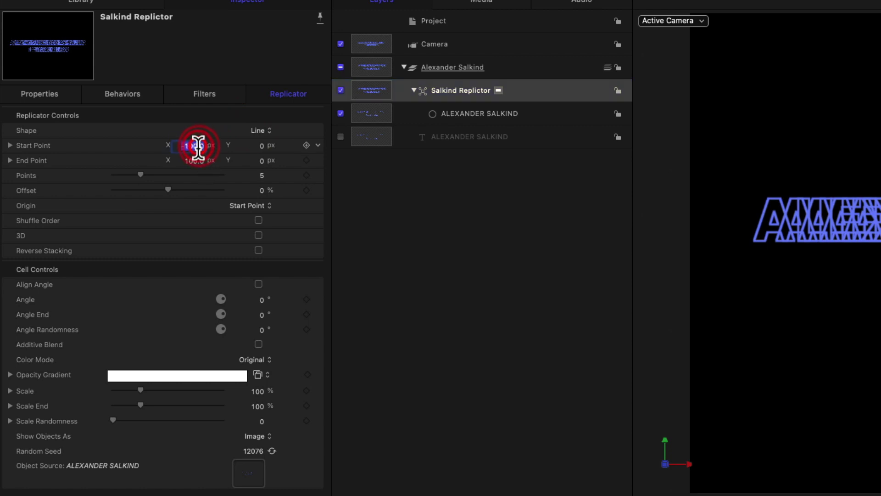
click(197, 146)
text(0)
key(Tab)
key(Tab)
text(0)
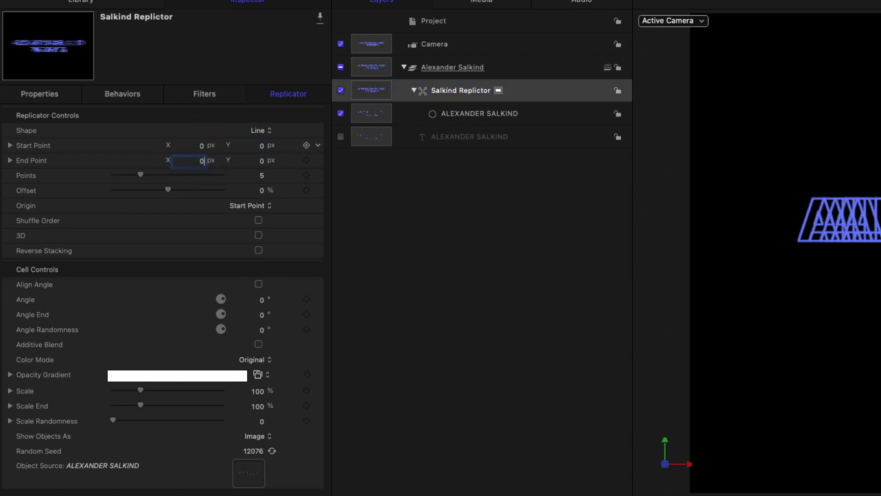
key(Tab)
mouse_move(262, 236)
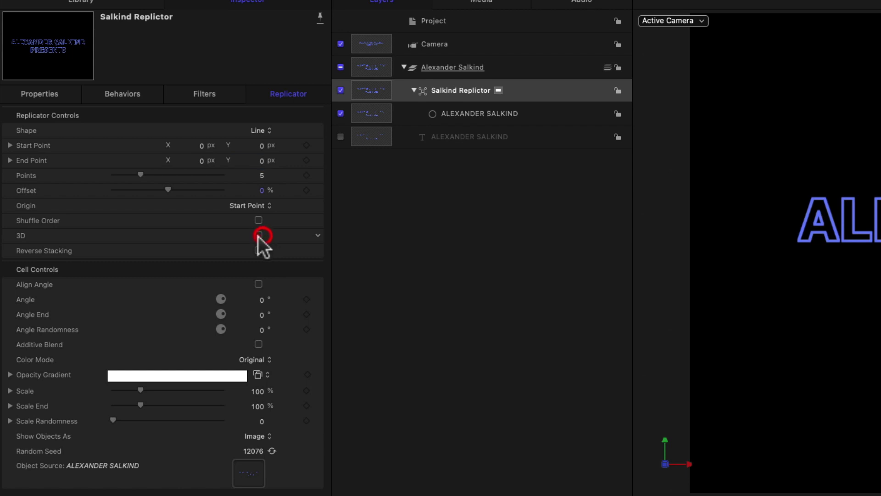
Step: Make the replicator 3D and set its copy count to 200
click(259, 235)
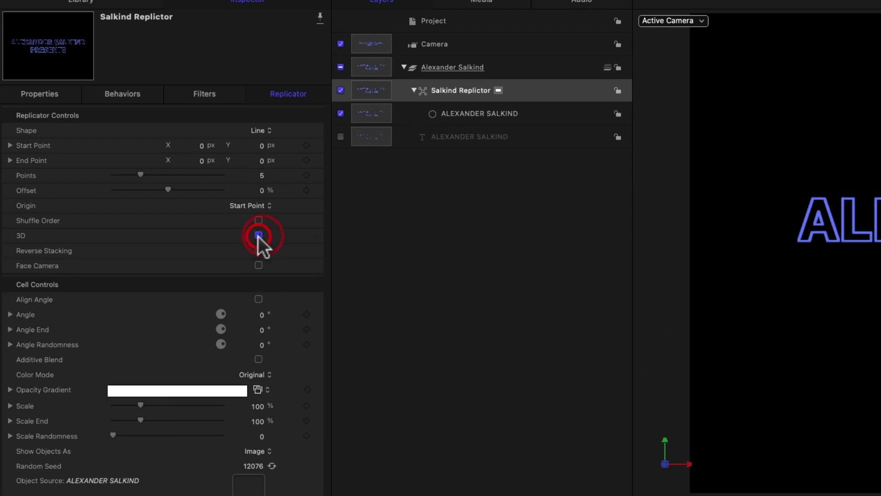
click(10, 159)
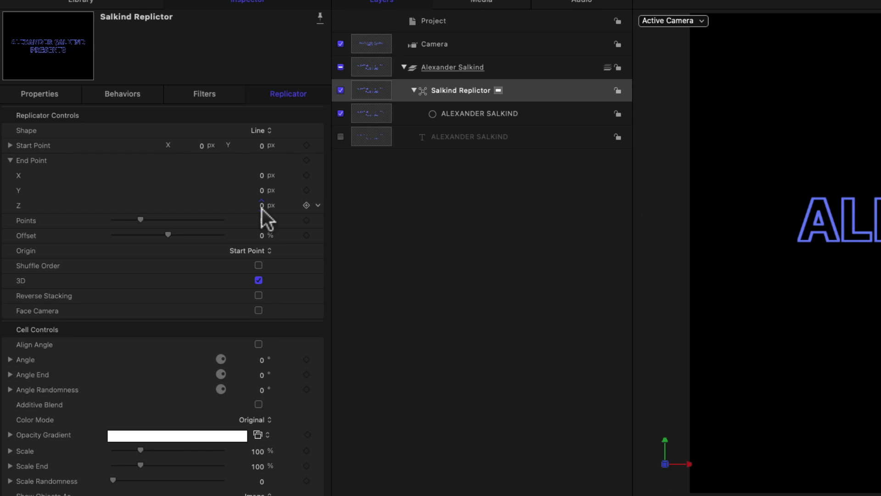
click(262, 220)
text(5)
text(000)
key(BackSpace)
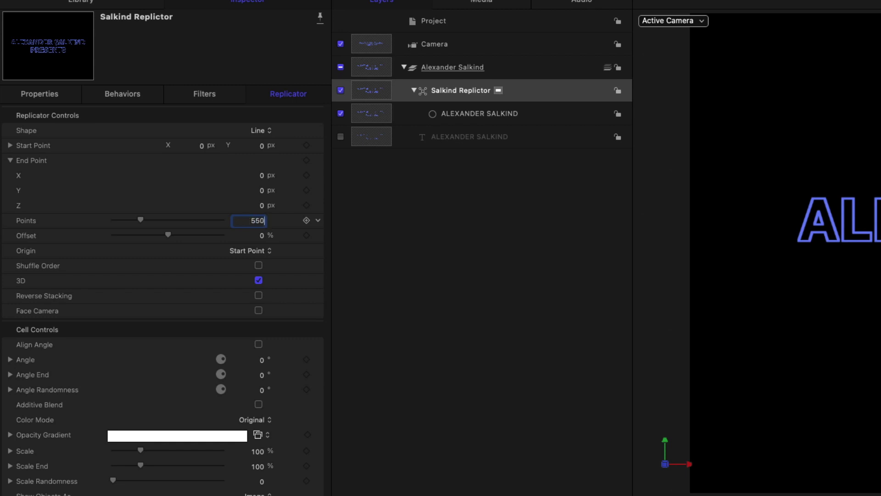
key(BackSpace)
key(BackSpace)
key(BackSpace)
key(Return)
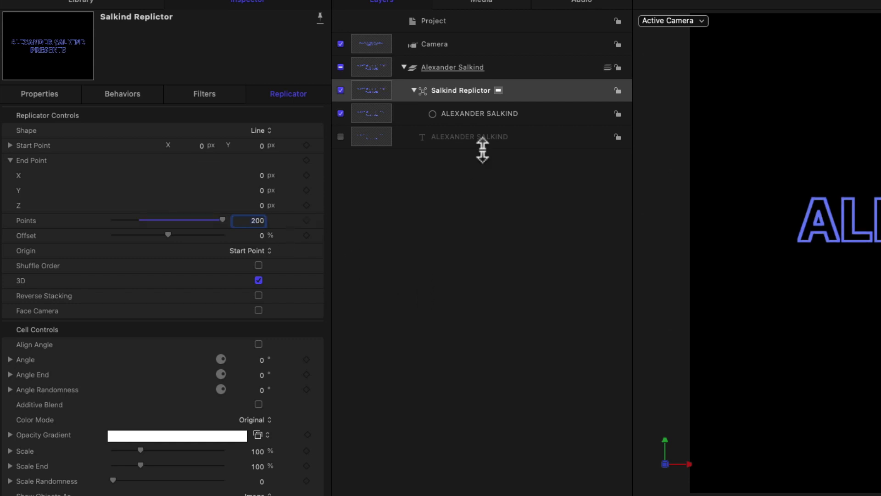
click(458, 69)
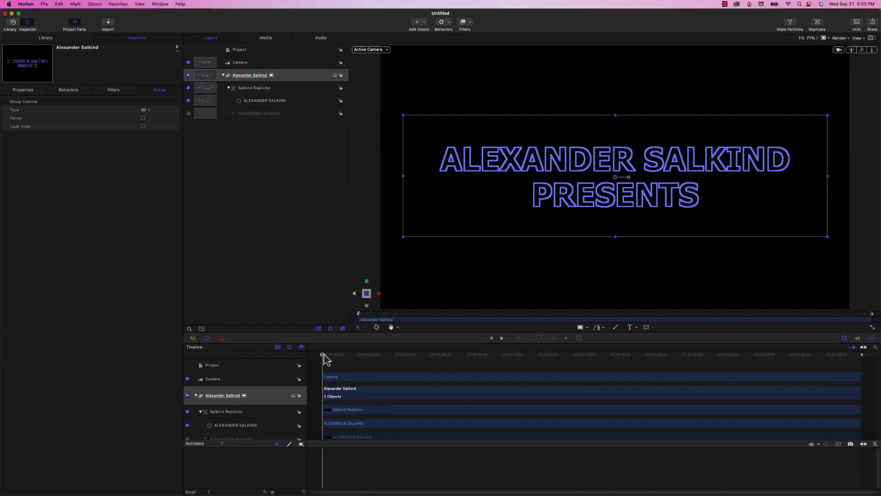
Step: At the timeline start, keyframe the group's Position Z at -9000
click(323, 355)
click(23, 93)
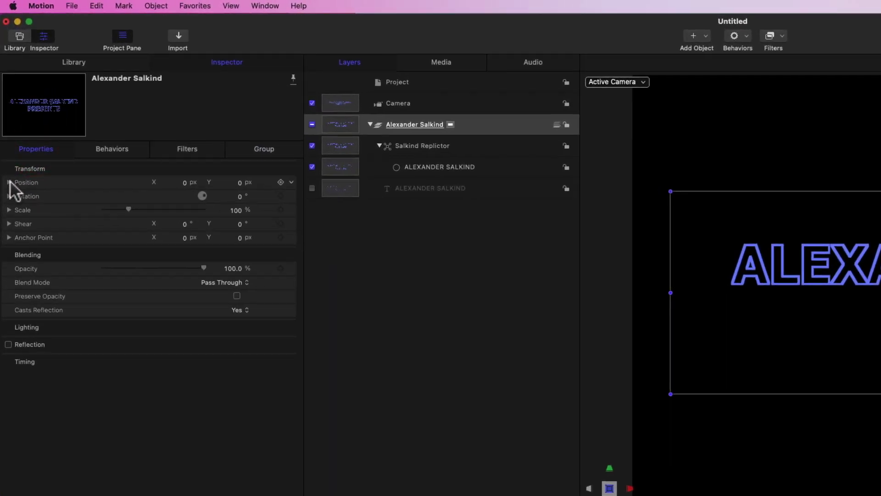
click(10, 182)
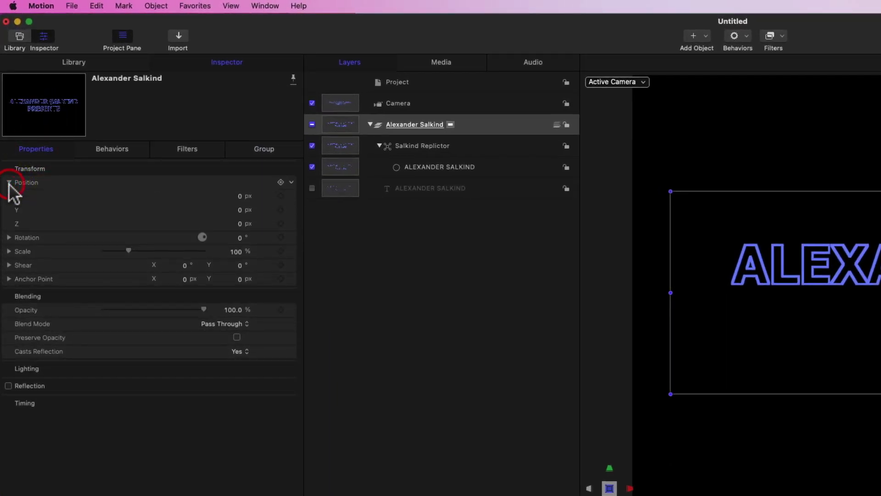
click(280, 224)
click(234, 225)
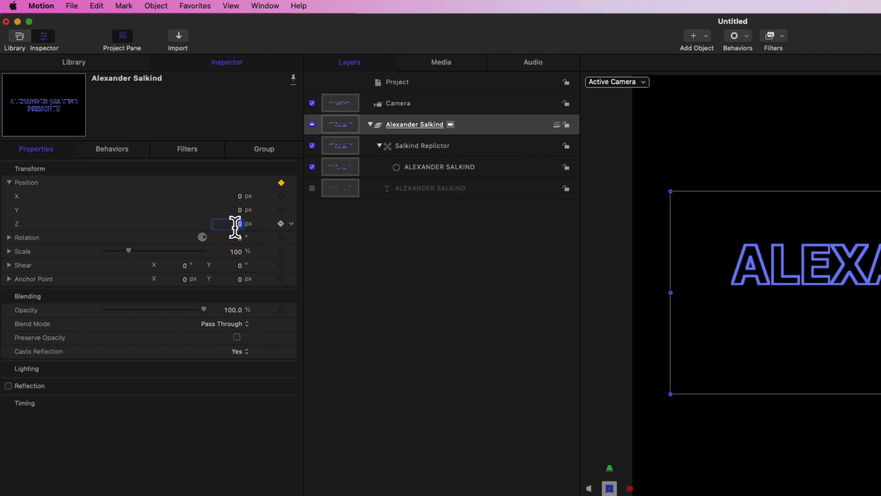
key(BackSpace)
key(Return)
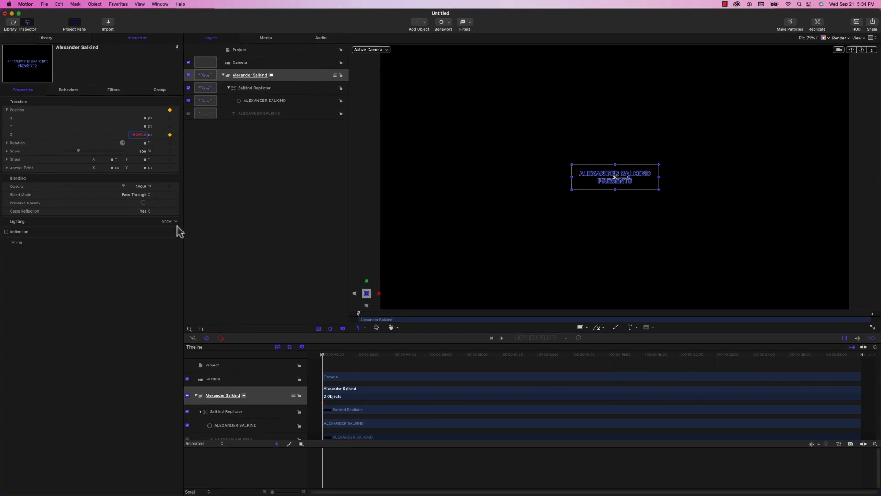
Step: Five seconds later, keyframe the group's Position Z at 2300
click(333, 366)
text(+5)
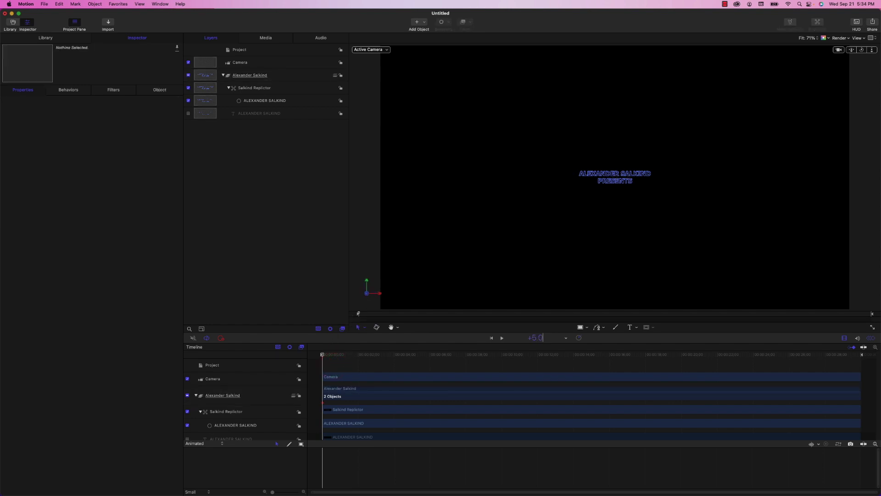
key(Return)
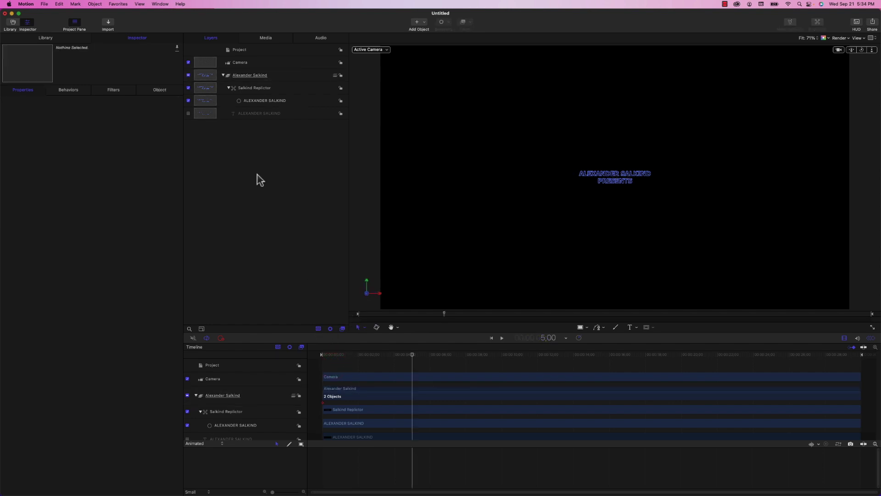
click(247, 76)
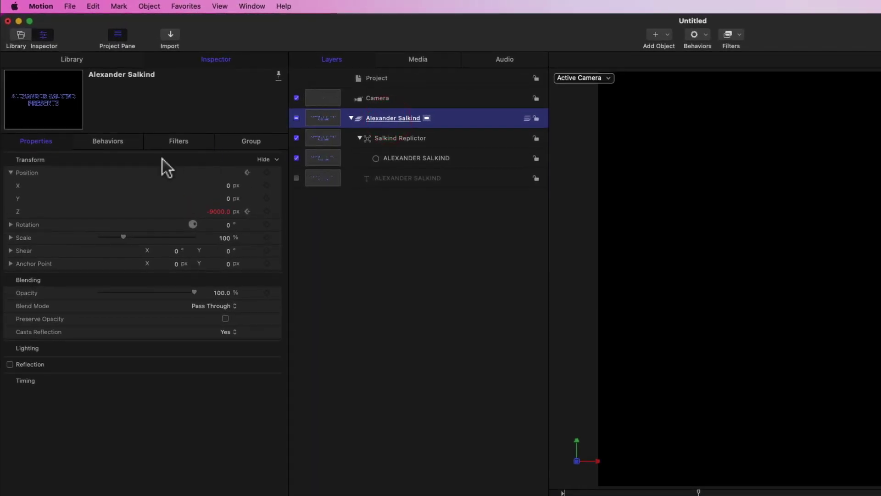
click(266, 211)
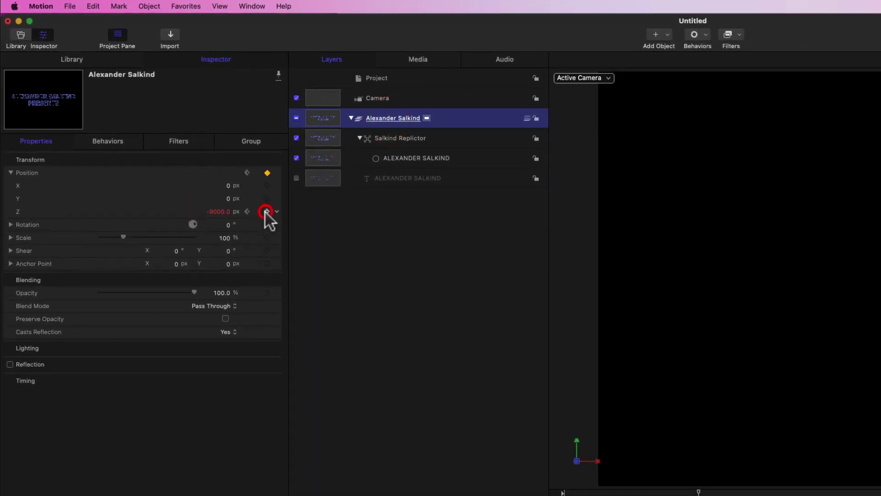
click(219, 212)
text(2300)
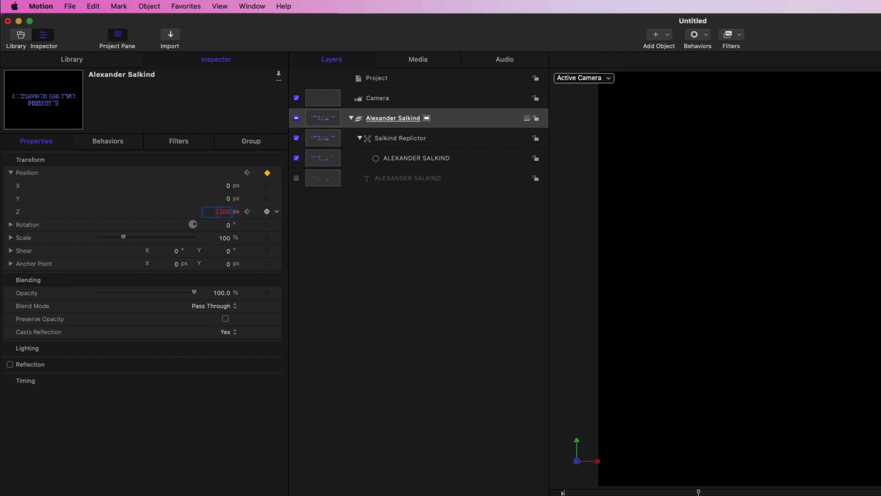
key(Return)
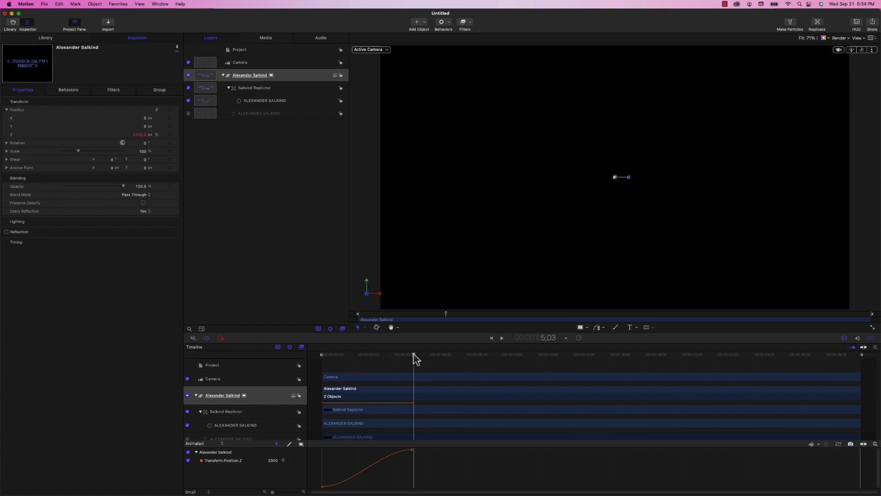
click(414, 392)
Step: Trim the Alexander Salkind group to end at the playhead, then scrub back slightly
key(alt+bracketright)
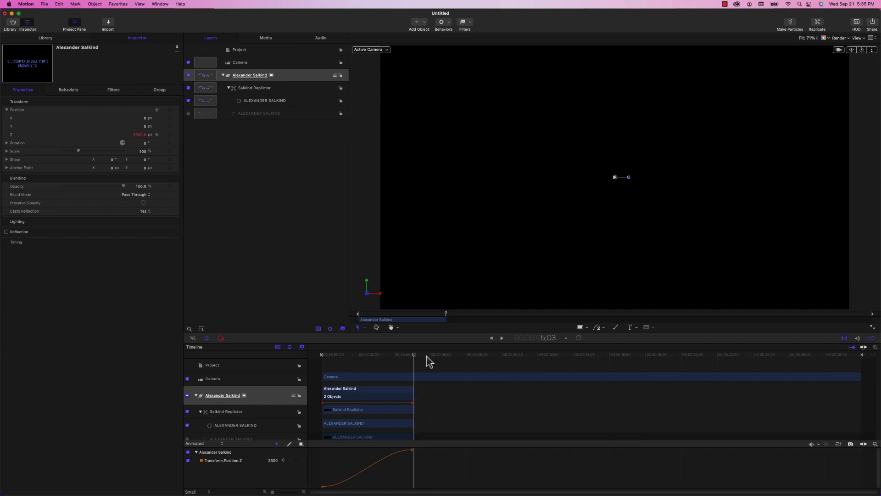
mouse_move(414, 356)
mouse_down()
mouse_move(349, 371)
mouse_move(401, 370)
mouse_move(318, 375)
mouse_up()
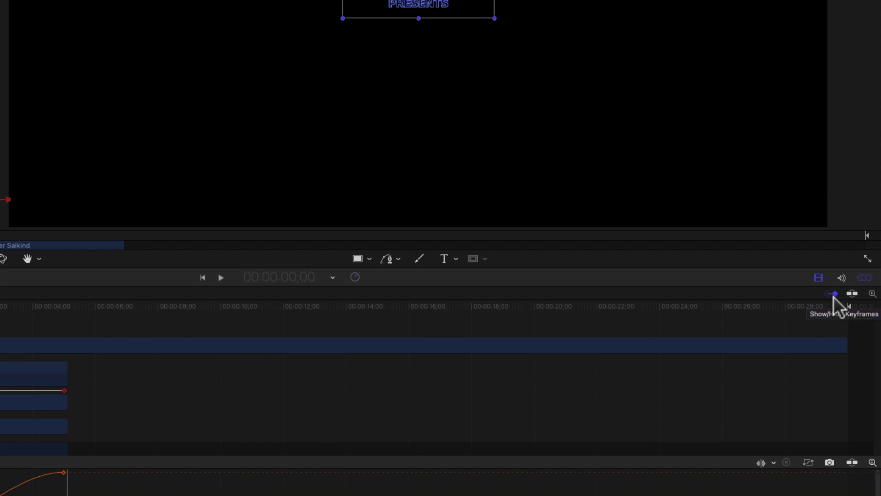
click(834, 295)
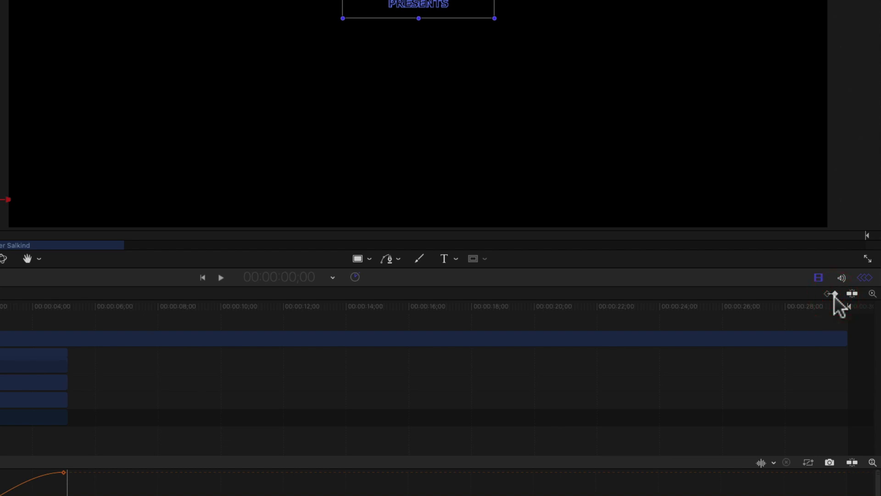
click(834, 295)
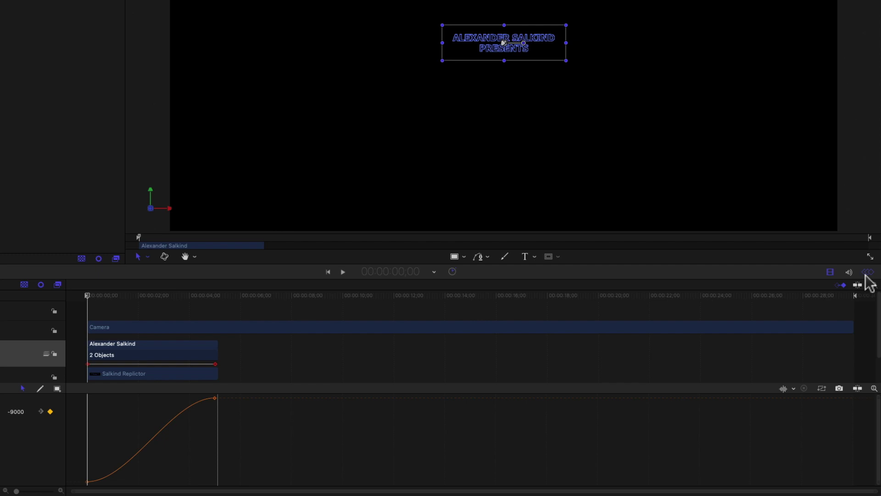
click(867, 275)
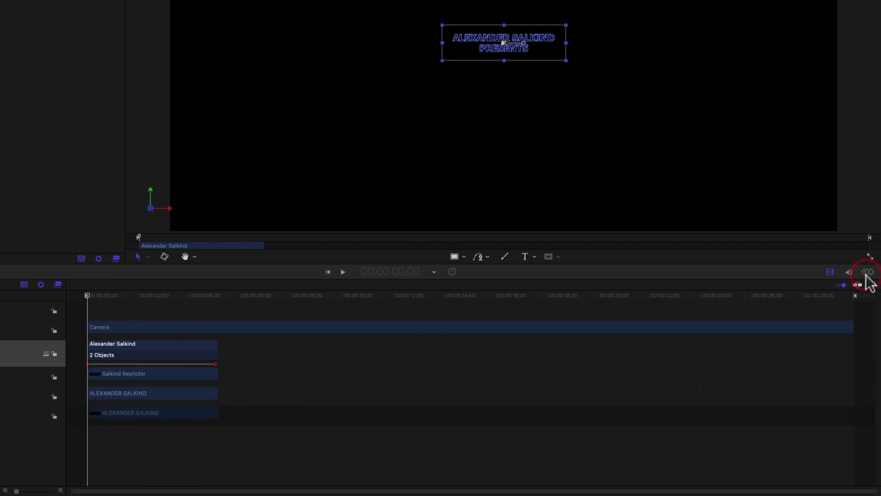
click(868, 275)
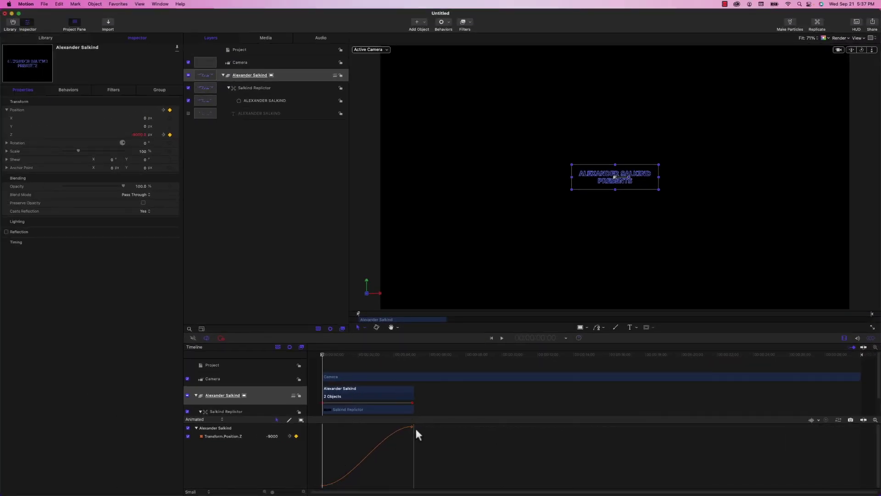
Step: Adjust the first Position Z keyframe's bezier handle to reshape the curve's start
mouse_move(334, 357)
mouse_down()
mouse_move(411, 357)
mouse_move(320, 363)
mouse_up()
click(322, 486)
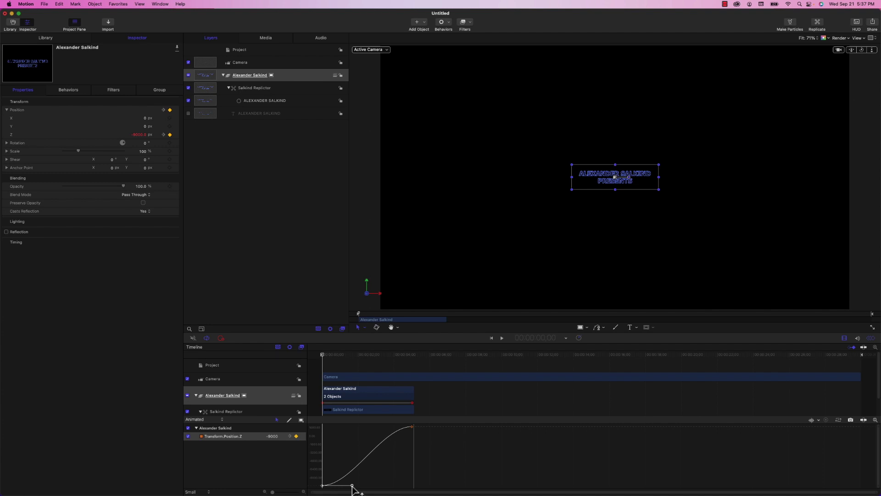
drag(352, 486, 345, 472)
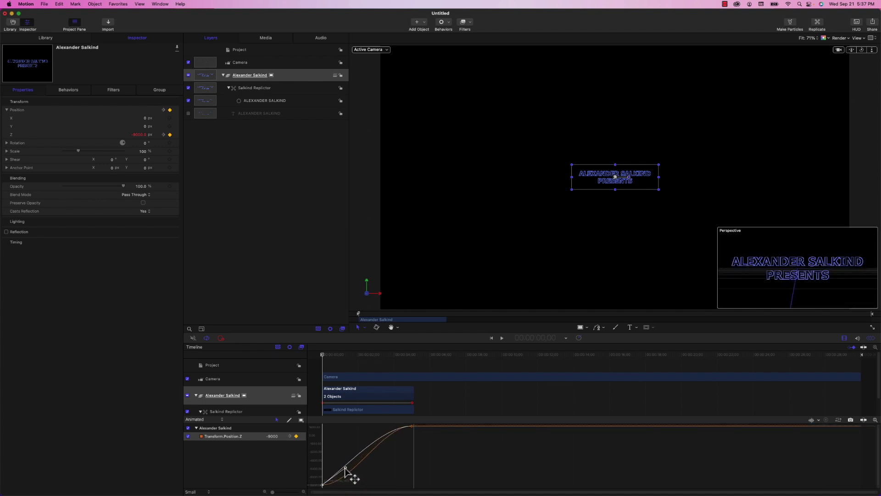
drag(346, 472, 346, 472)
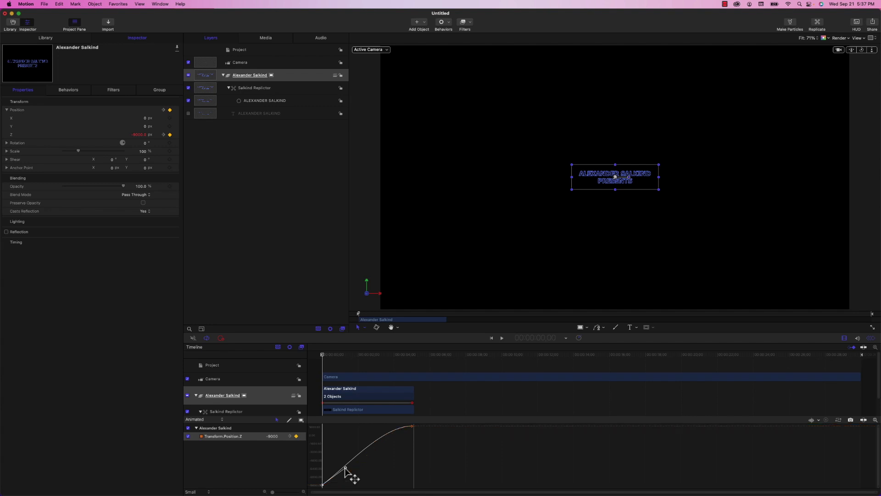
Step: Ease the curve into the final Z keyframe and scrub to check the motion
click(413, 427)
drag(381, 427, 365, 431)
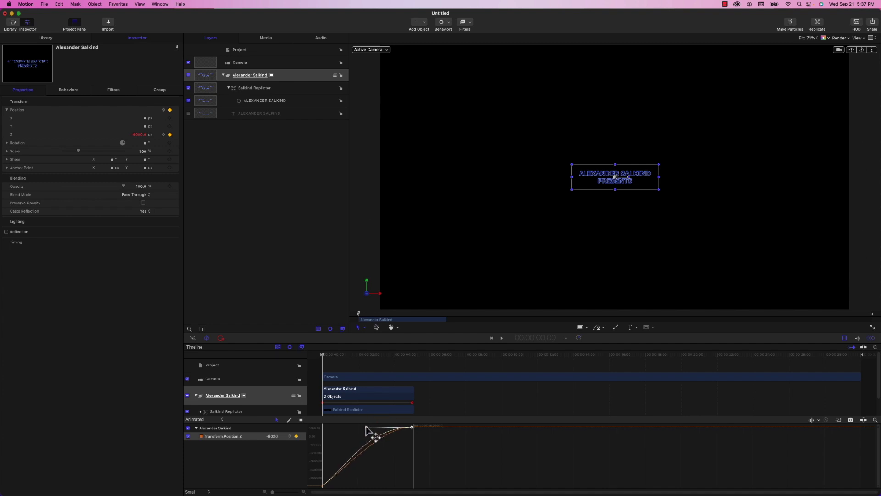
drag(366, 431, 365, 428)
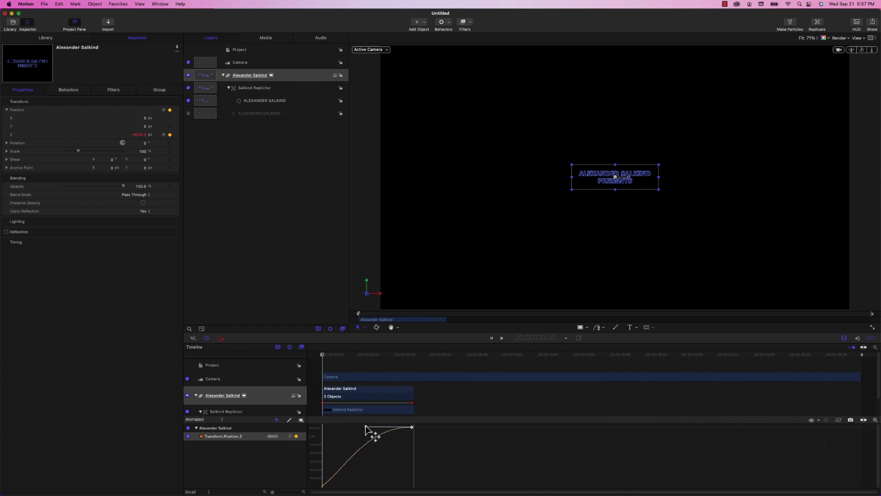
drag(336, 357, 322, 357)
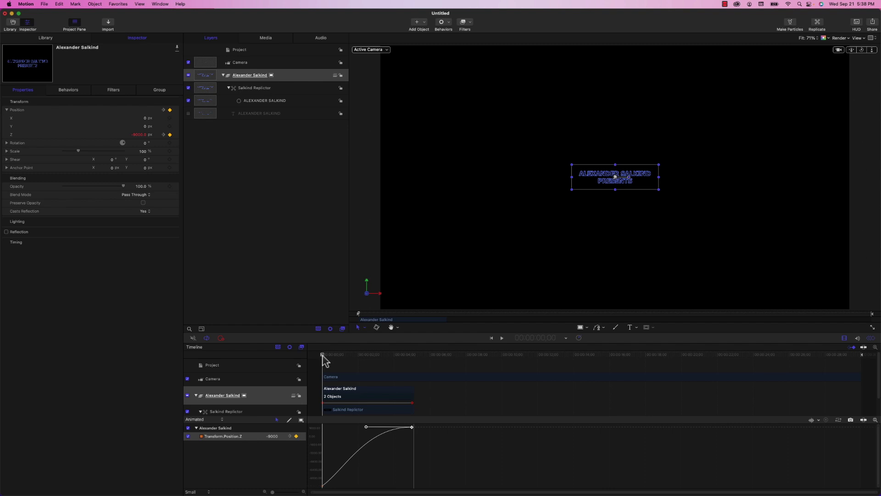
key(space)
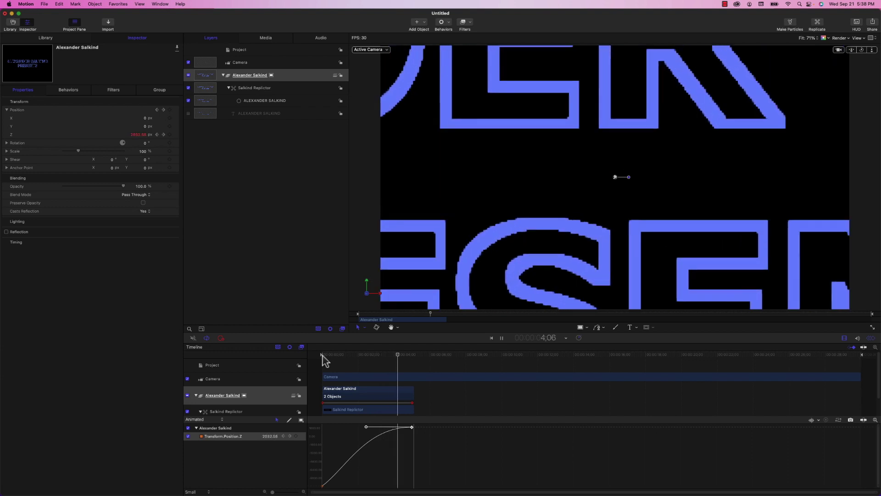
drag(323, 359, 365, 360)
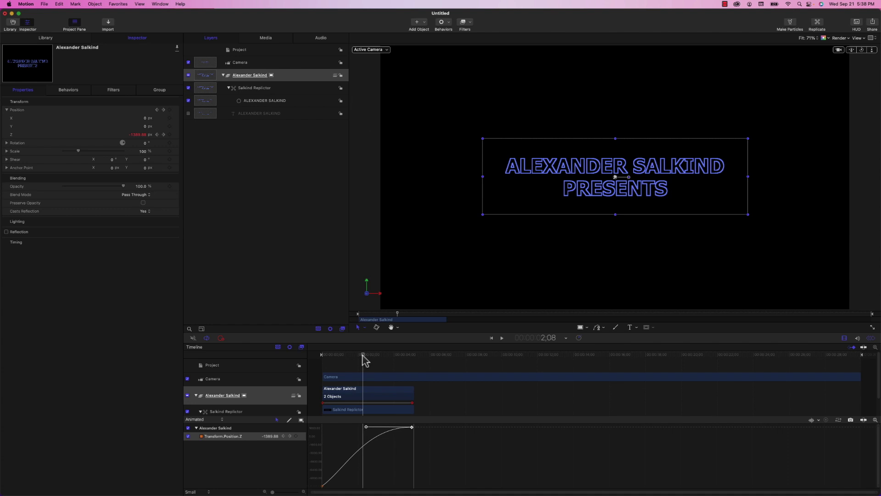
drag(364, 360, 364, 361)
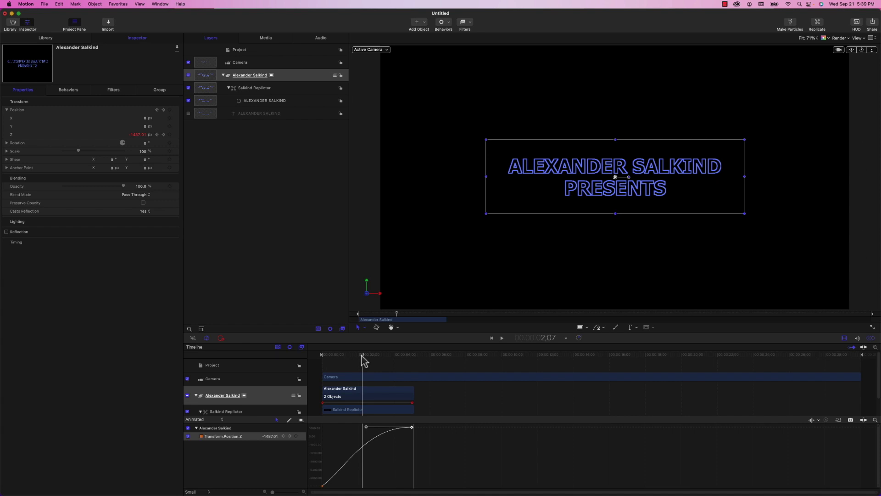
drag(364, 359, 372, 360)
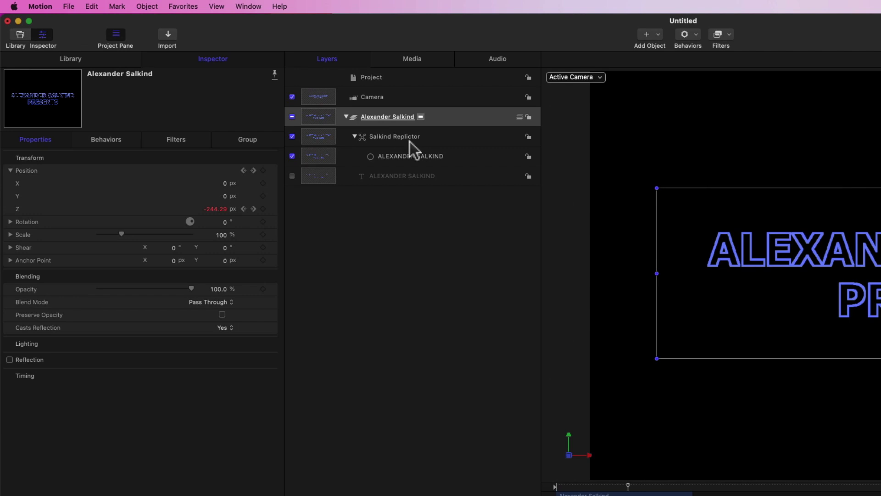
Step: Keyframe Salkind Replictor's End Point Z at 0, then move later in time
click(399, 137)
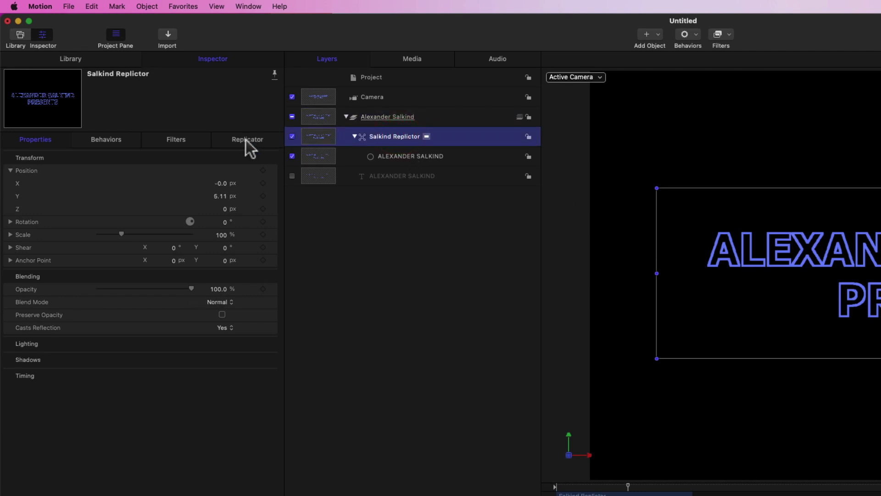
click(246, 145)
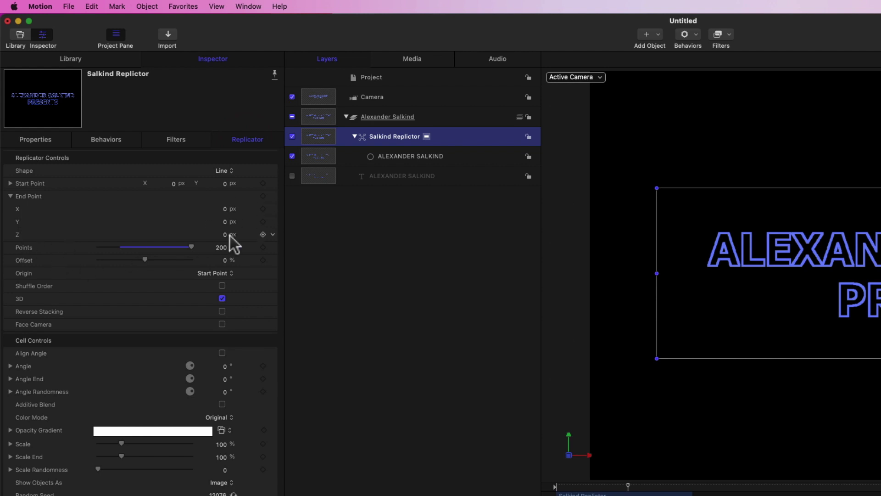
click(263, 234)
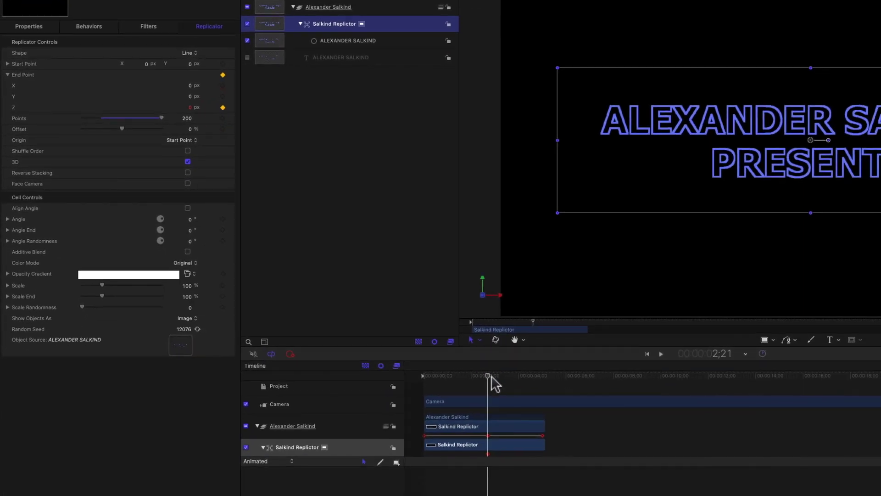
mouse_move(504, 407)
mouse_down()
mouse_move(532, 410)
mouse_move(520, 383)
mouse_up()
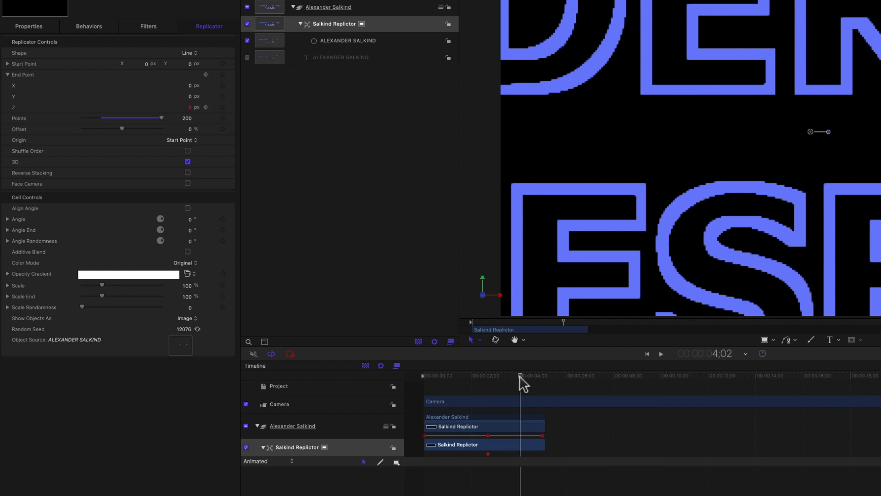
Step: Keyframe End Point Z at 1500 and scrub to preview the streaks
click(222, 108)
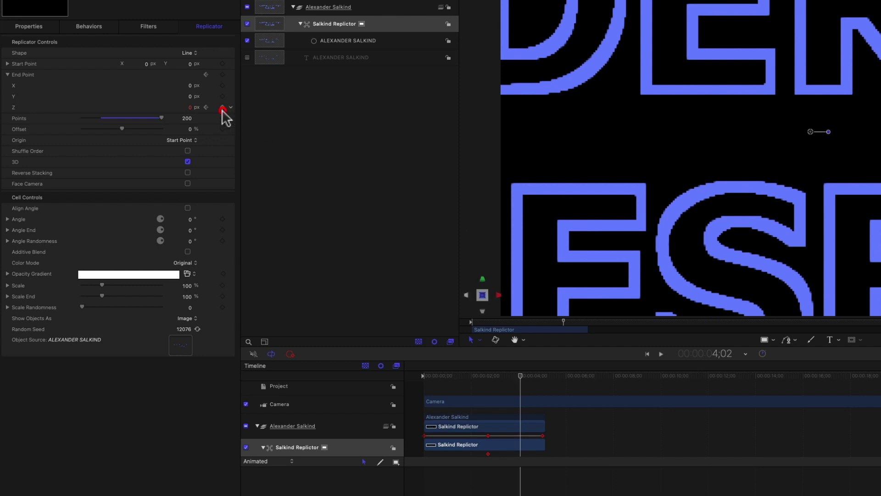
click(188, 109)
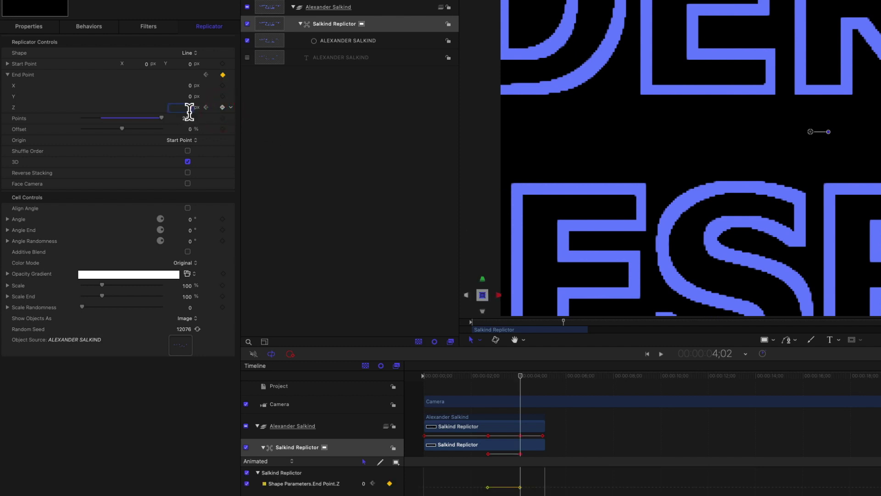
text(1500)
key(Return)
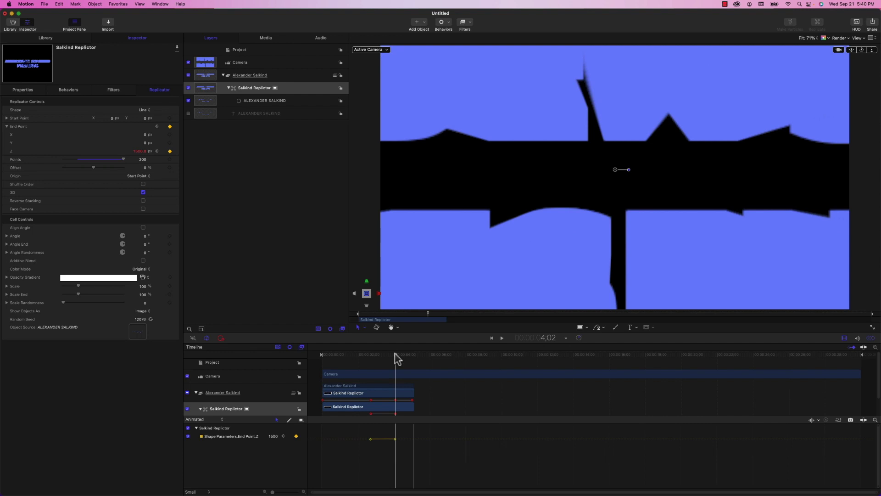
drag(396, 357, 383, 360)
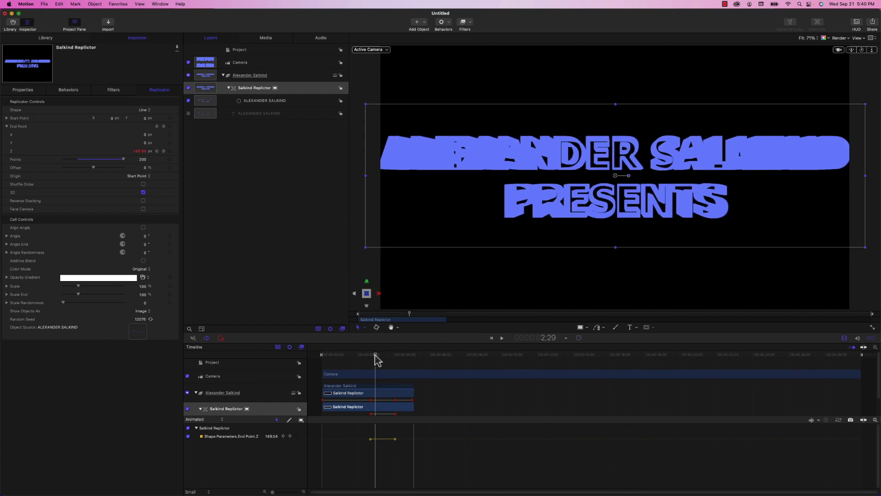
mouse_move(384, 359)
mouse_down()
mouse_move(371, 361)
mouse_move(386, 364)
mouse_up()
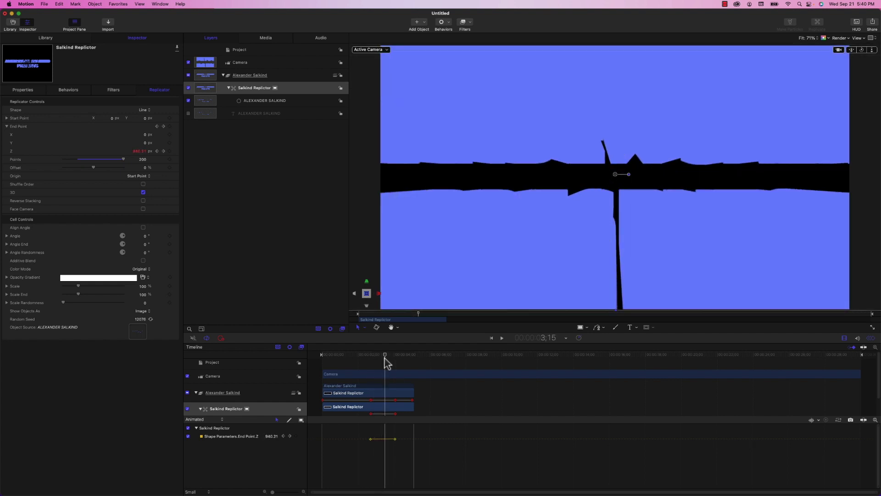
drag(386, 364, 383, 359)
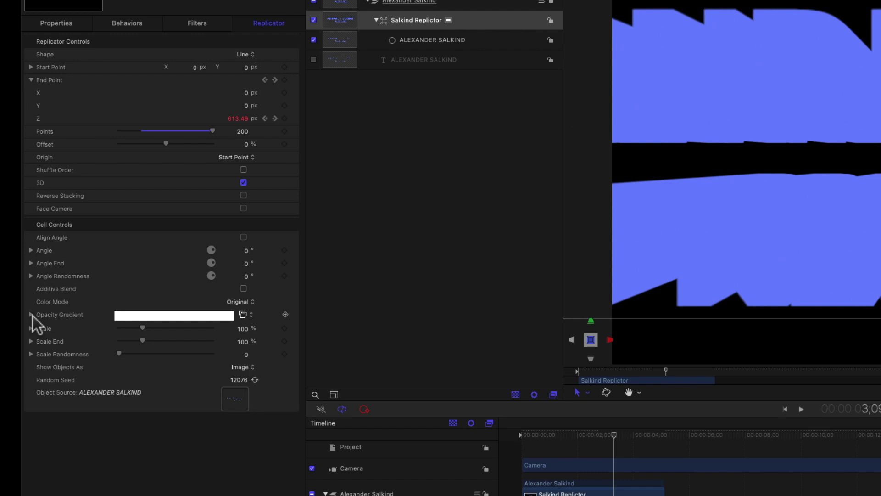
Step: Set the opacity gradient's first point to 2.5% opacity
click(31, 315)
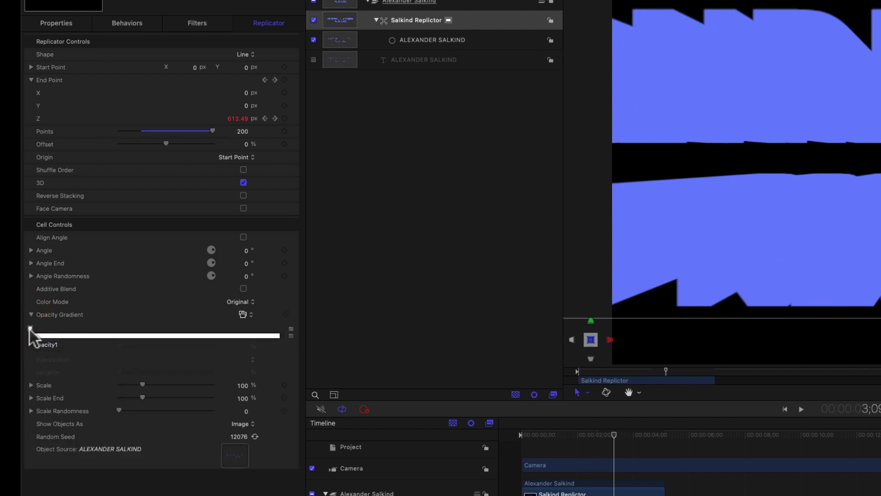
click(29, 330)
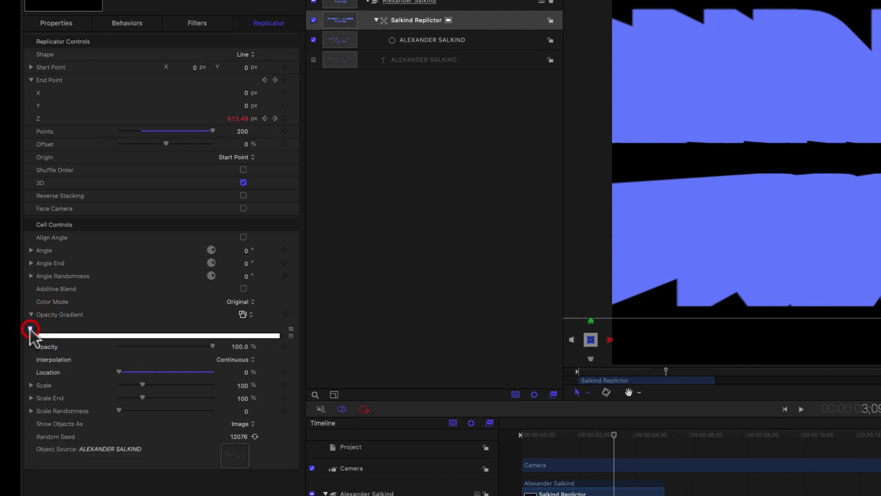
click(241, 346)
text(2.5)
key(Return)
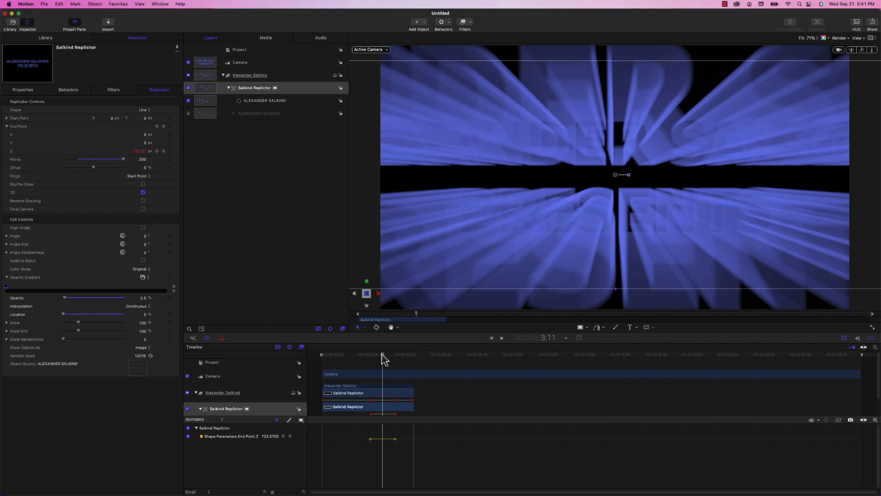
Step: Play the animation back from the start to review the streaks
drag(383, 358, 366, 361)
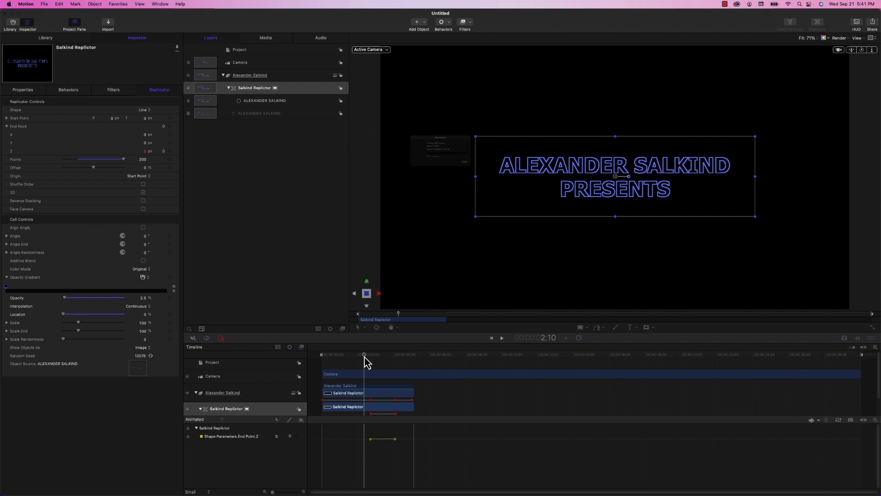
click(305, 299)
key(Home)
key(space)
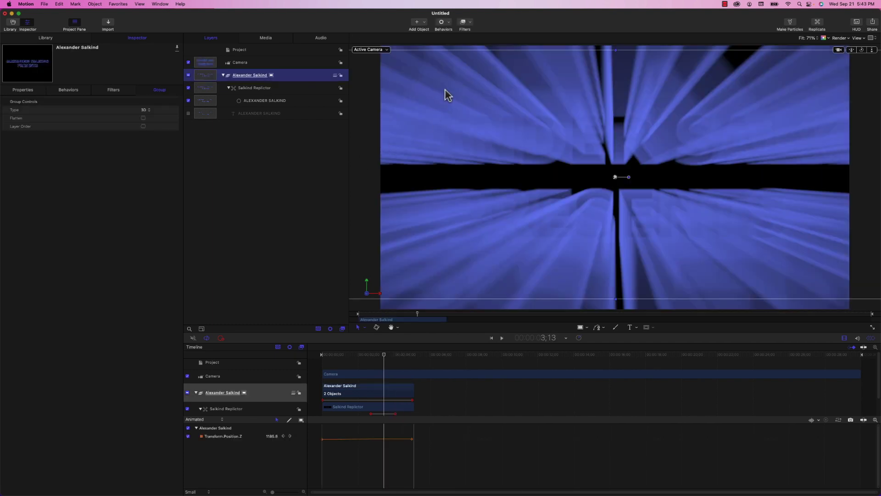
Step: Apply the Overdrive filter to the title group and set its Size to 1.0
click(465, 24)
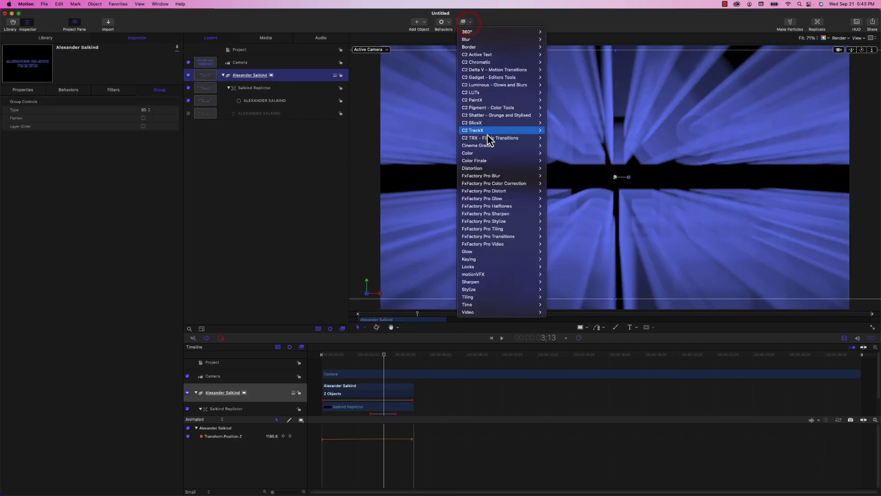
mouse_move(468, 252)
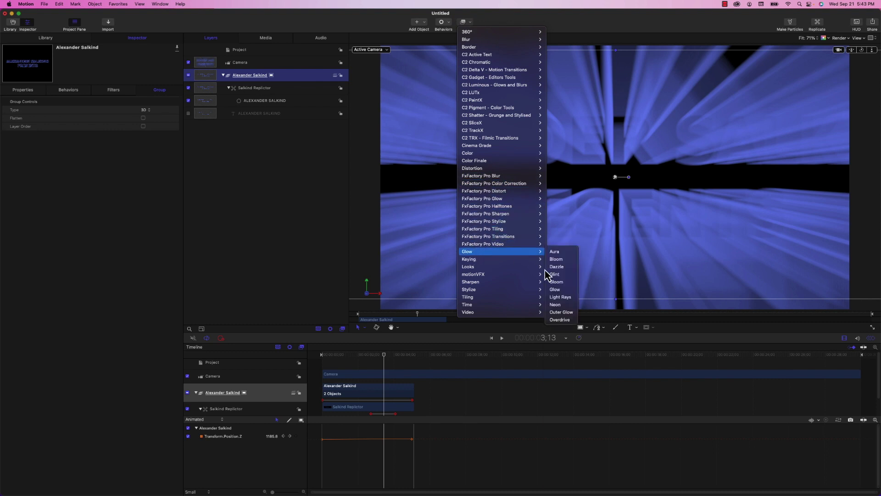
click(568, 323)
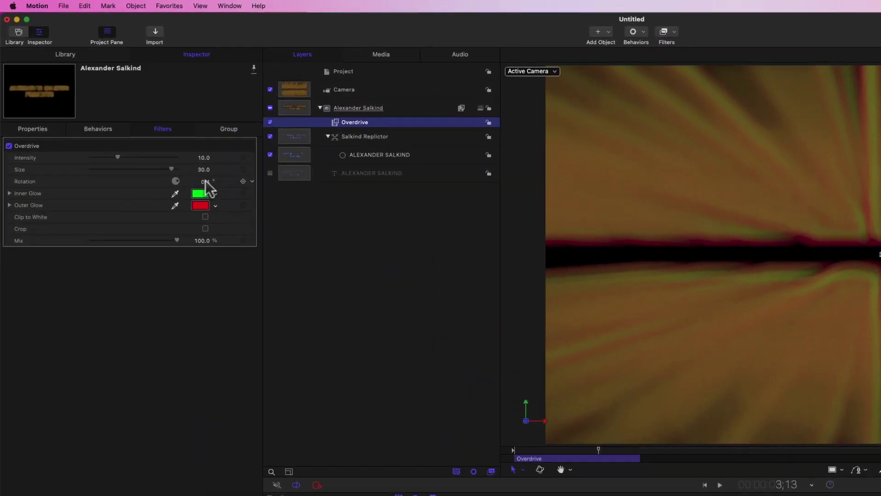
click(204, 157)
text(1)
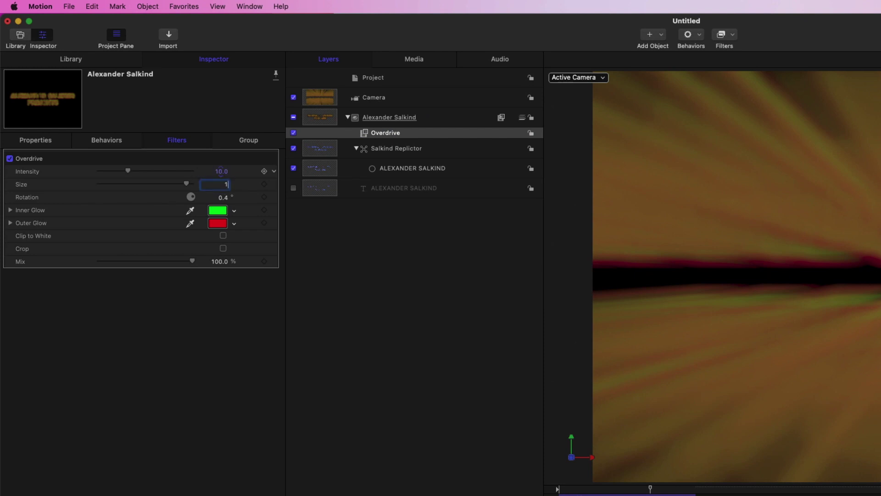
key(Tab)
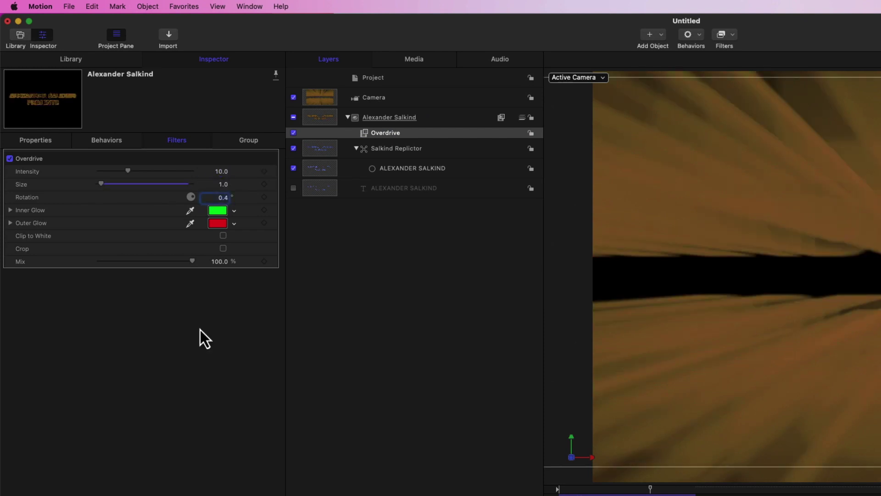
Step: Turn the Overdrive inner and outer glows blue, then replay from the start
click(214, 209)
click(29, 441)
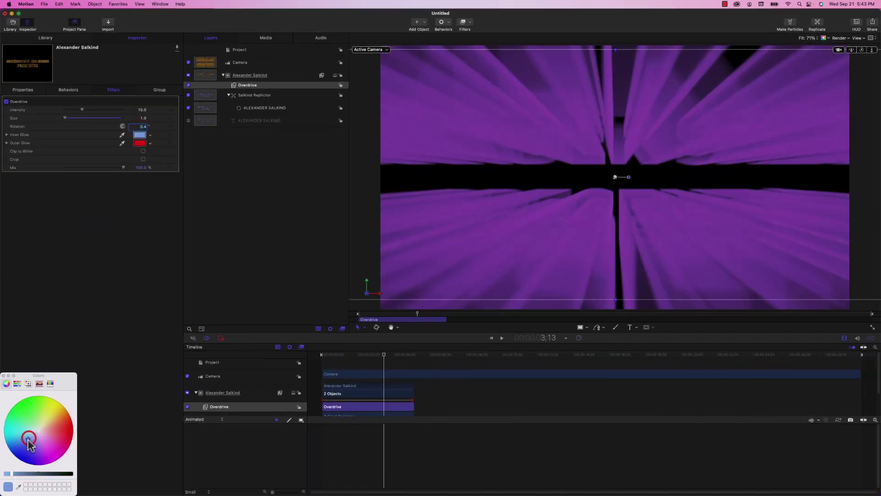
drag(29, 441, 28, 438)
click(140, 144)
click(29, 447)
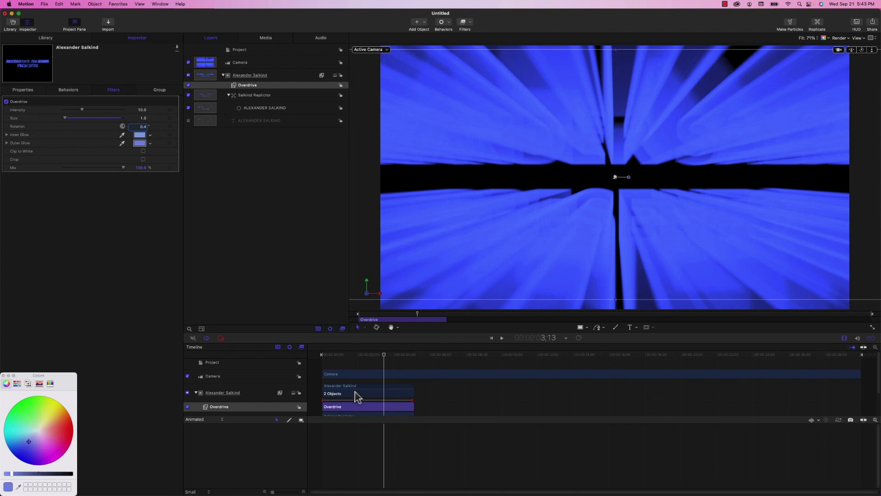
key(Home)
key(space)
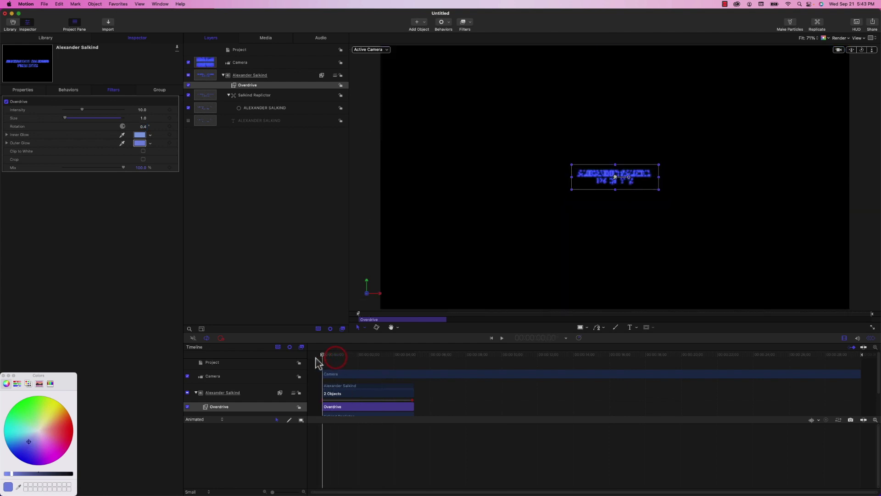
Step: Drag the Salkind Replicator's End Point Z keyframe later, scrubbing to check the streak timing
click(299, 293)
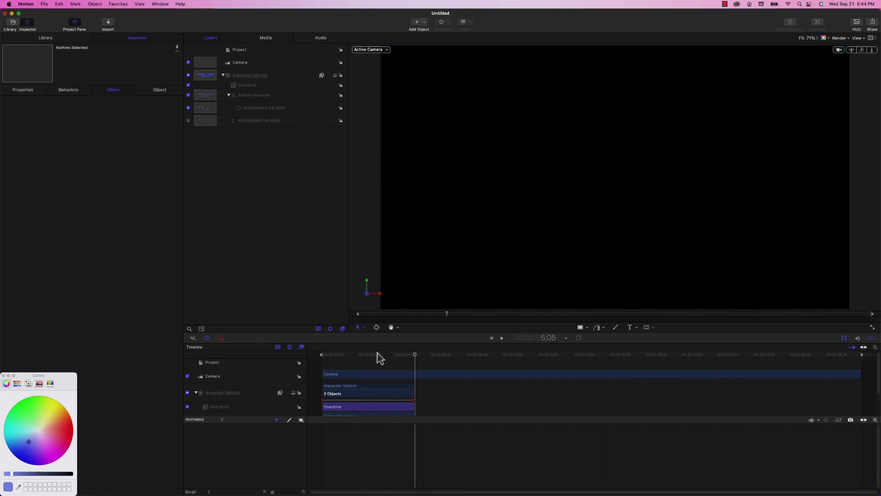
drag(379, 355, 375, 356)
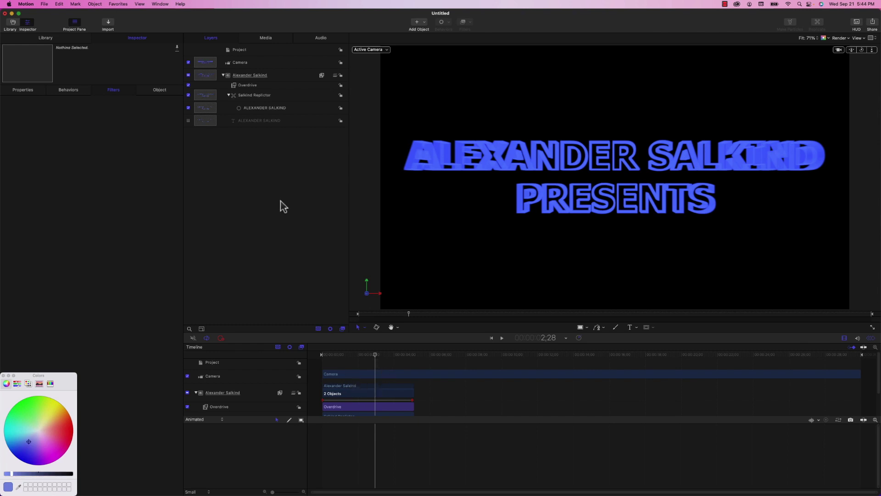
click(254, 95)
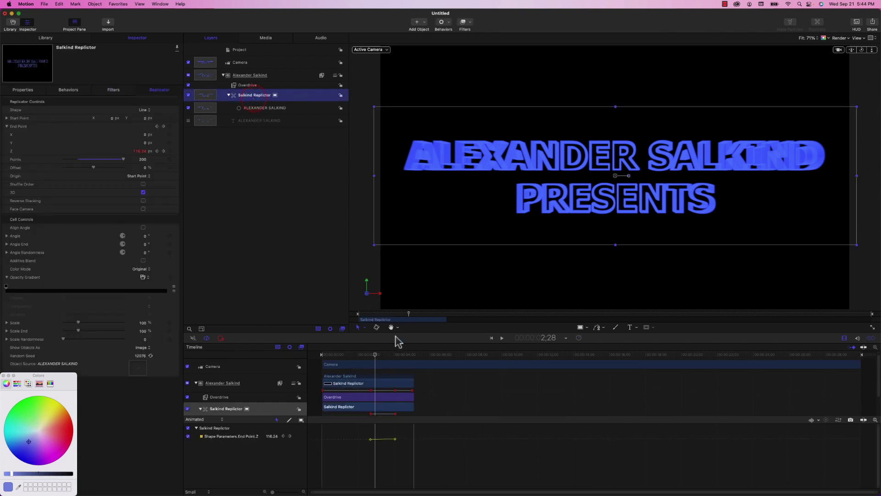
drag(371, 391, 363, 391)
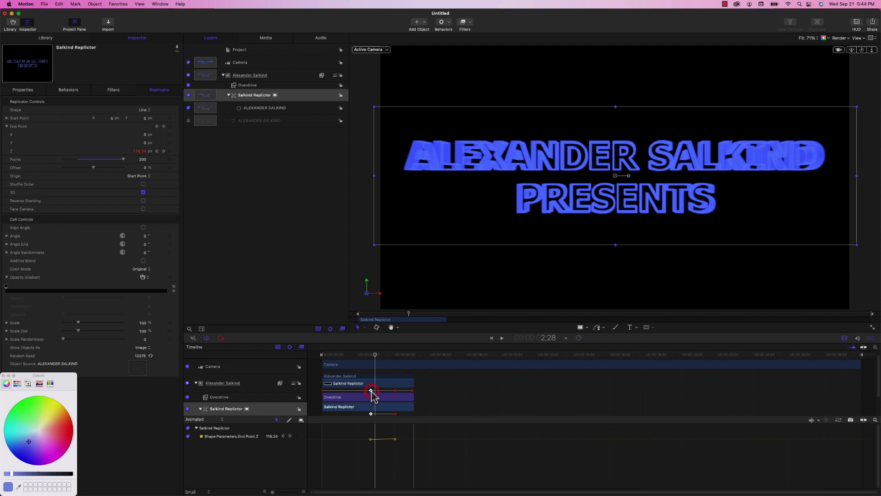
click(364, 356)
drag(363, 357, 368, 357)
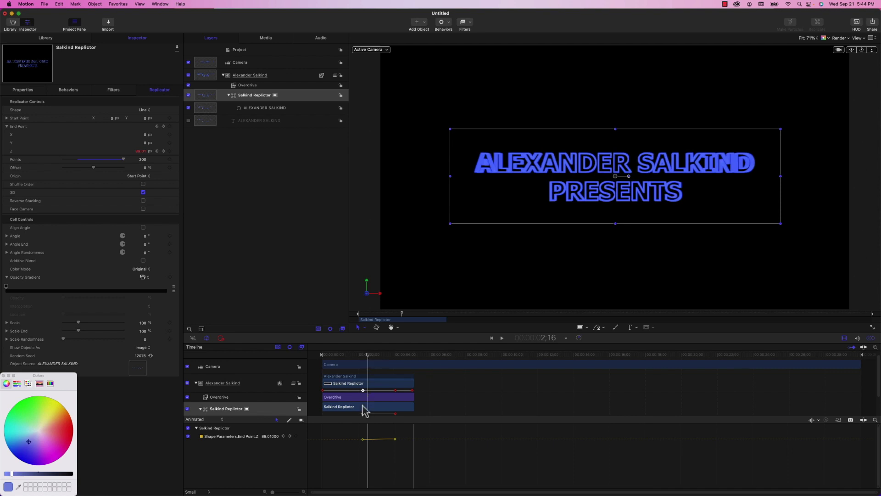
mouse_move(397, 391)
mouse_down()
mouse_move(386, 393)
mouse_move(409, 391)
mouse_up()
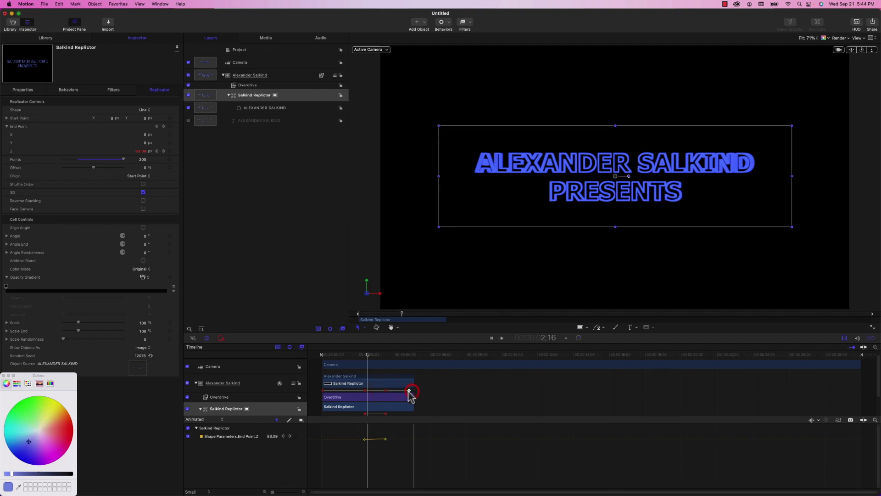
click(359, 357)
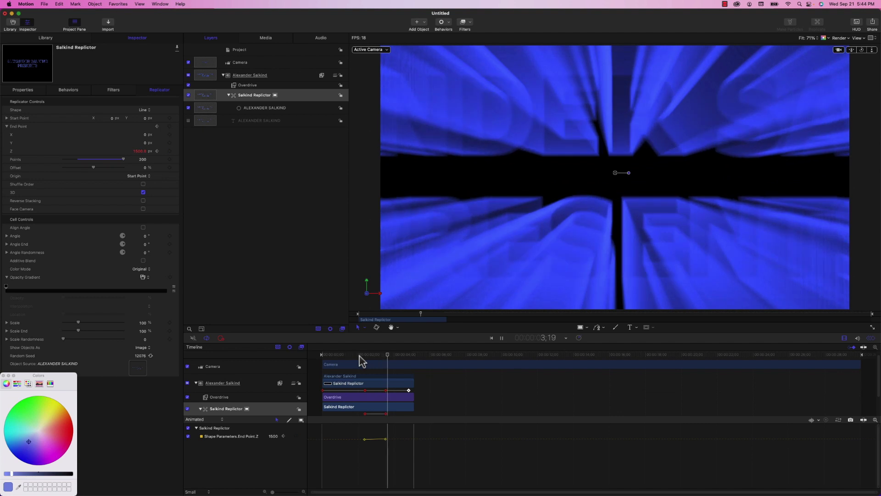
key(space)
click(345, 355)
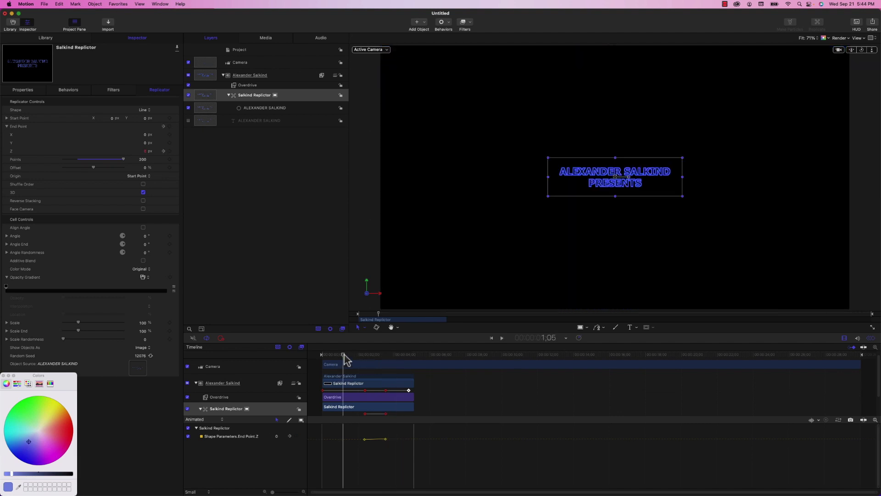
drag(343, 356, 320, 357)
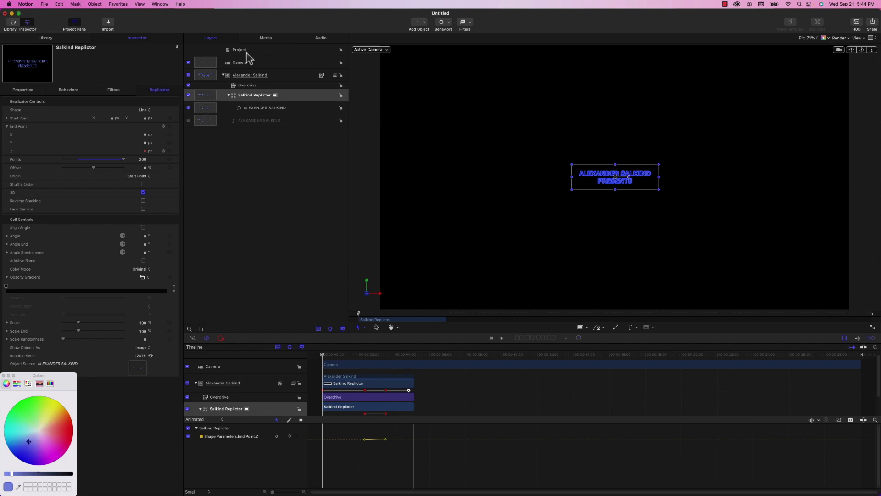
Step: Add a Fade In/Fade Out behaviour to the Alexander Salkind group with Fade In Time 8
click(249, 76)
click(447, 23)
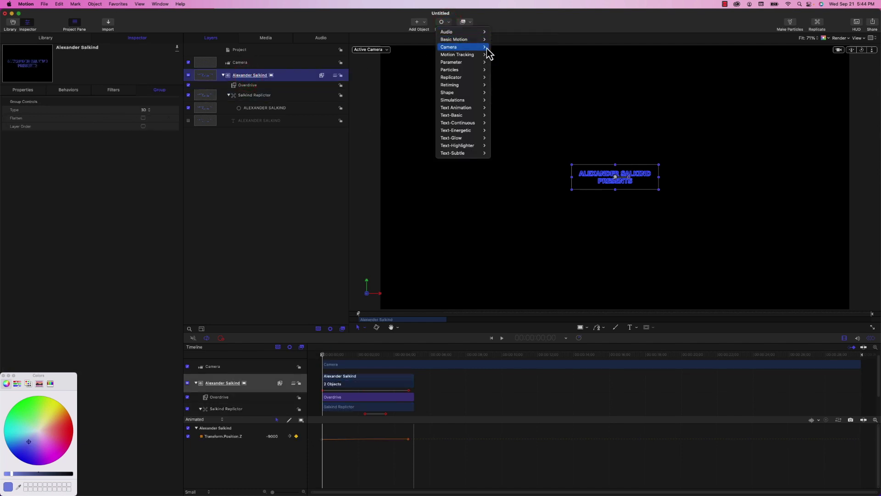
mouse_move(455, 39)
click(504, 49)
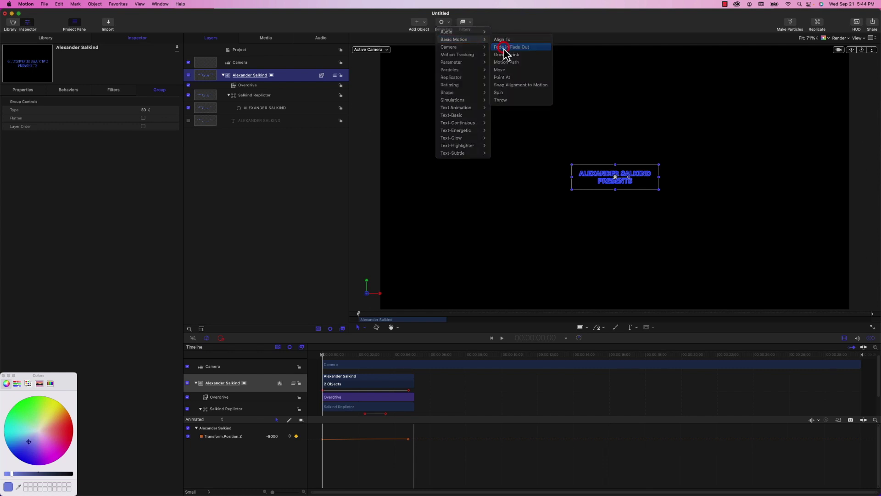
click(140, 109)
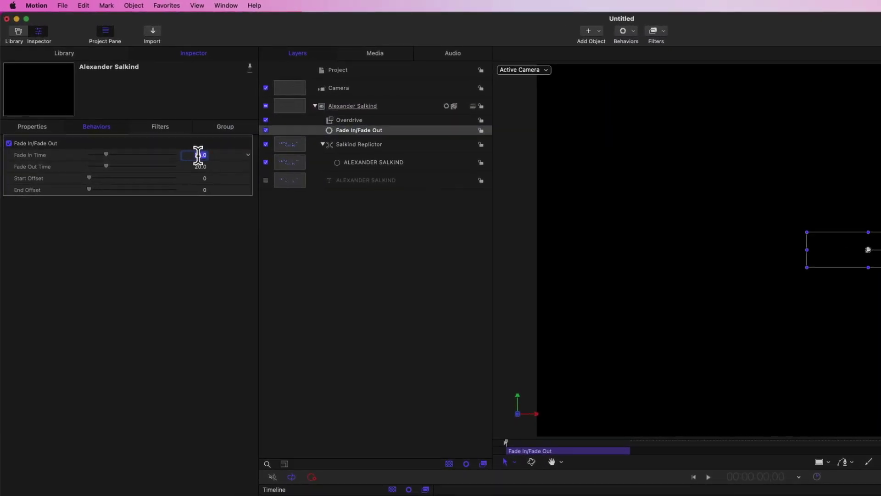
text(8)
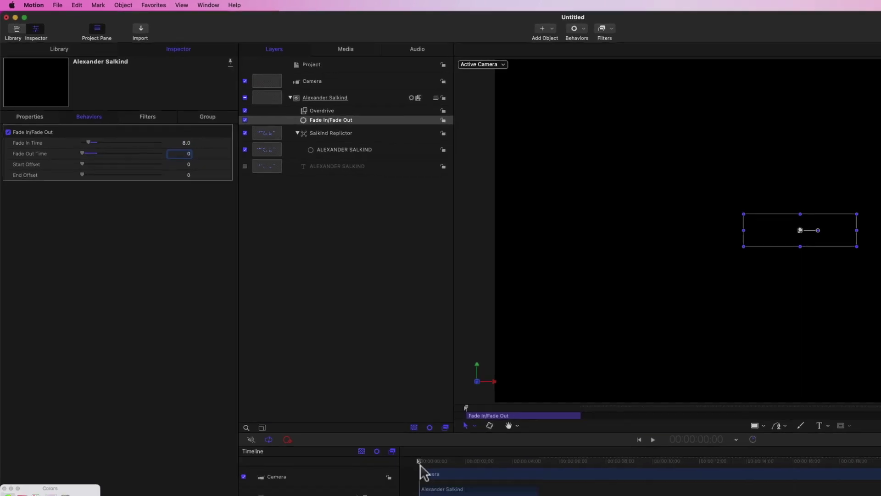
click(319, 360)
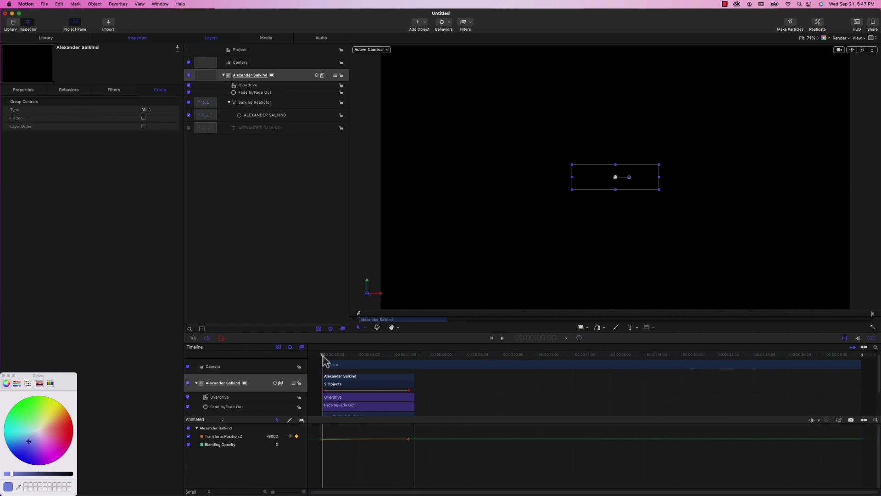
click(321, 355)
click(465, 25)
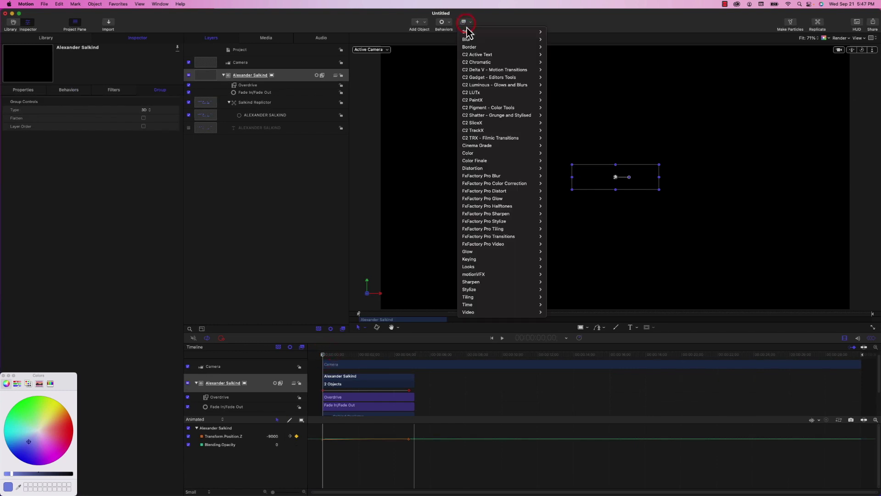
mouse_move(480, 40)
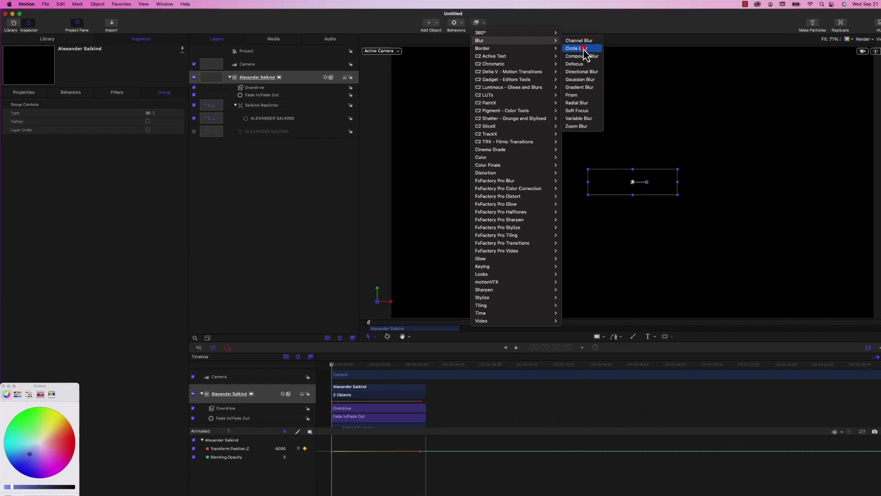
Step: Add a Circle Blur with Amount 100, keyframed down to 0 around frame 12
click(583, 49)
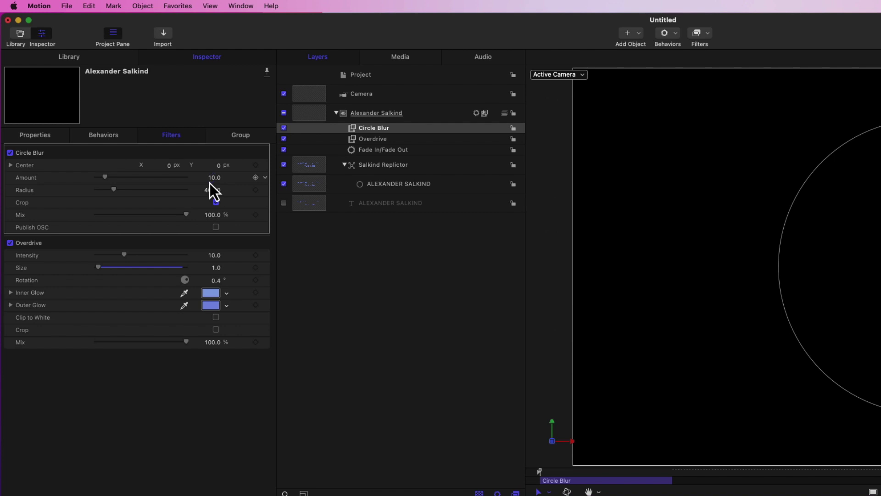
double_click(209, 179)
text(1)
key(Tab)
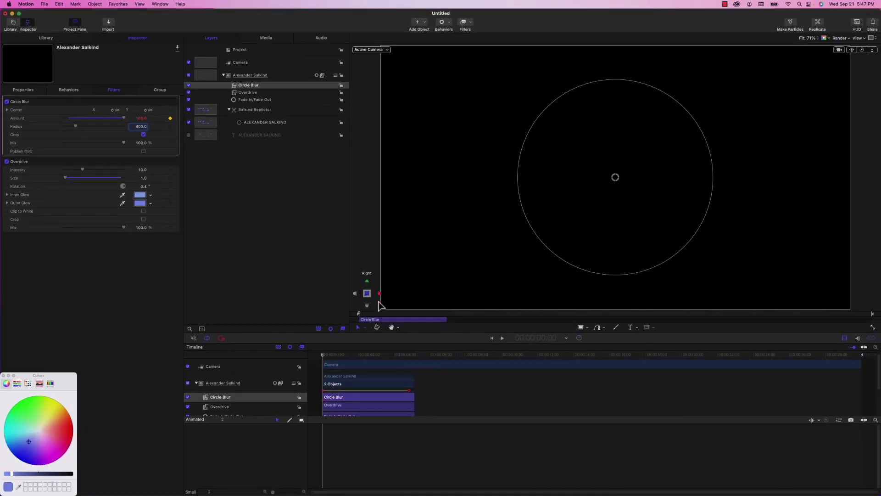
drag(333, 359, 331, 363)
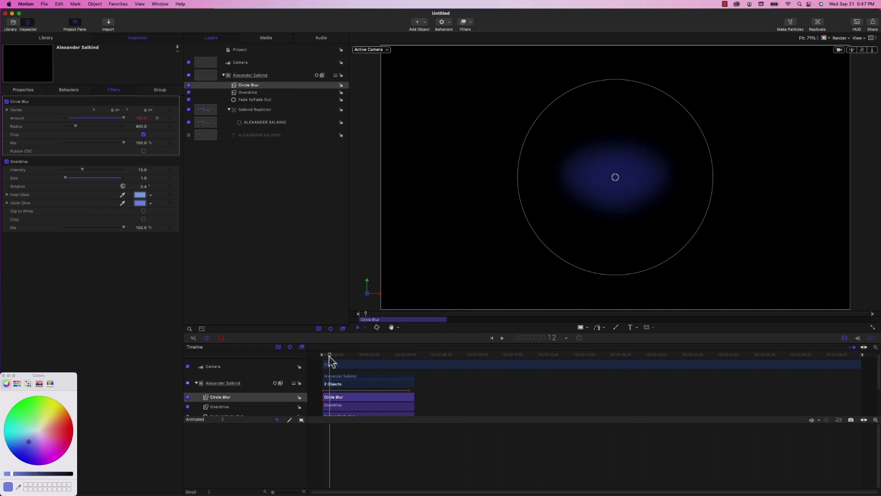
click(169, 119)
drag(122, 122, 55, 128)
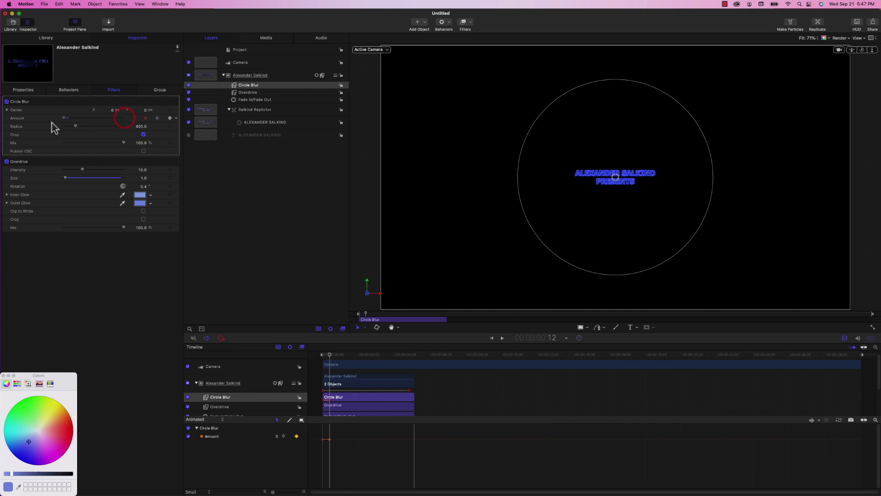
Step: Preview the blur from the first frame, then collapse the Alexander Salkind group
click(330, 354)
drag(330, 358, 285, 364)
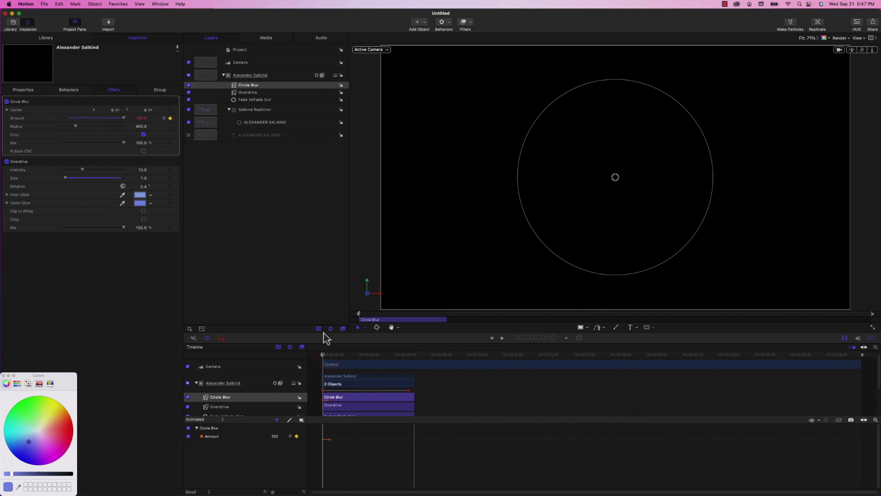
key(space)
key(Return)
click(298, 311)
key(space)
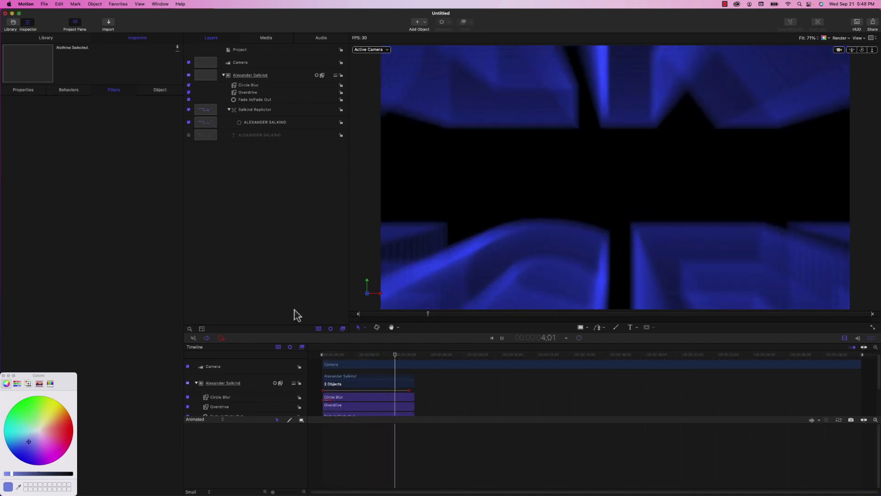
key(space)
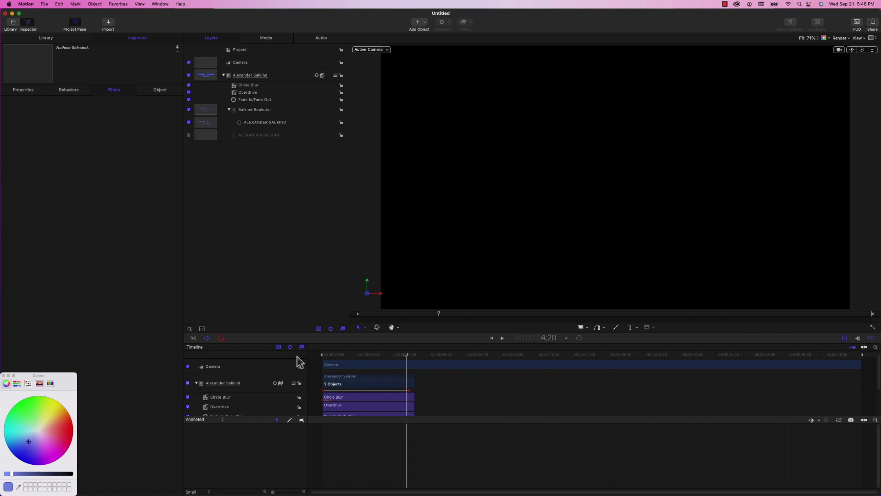
click(224, 75)
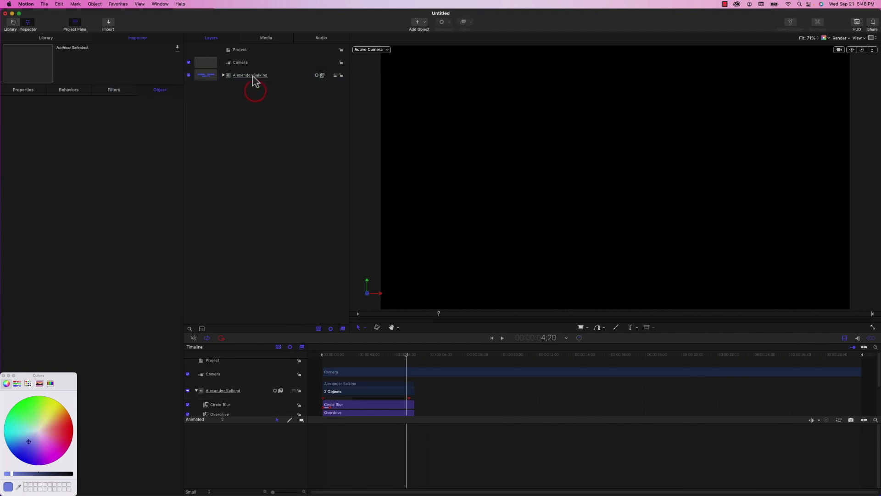
Step: Duplicate the Alexander Salkind group and rename the copy Marlon Brando
click(253, 76)
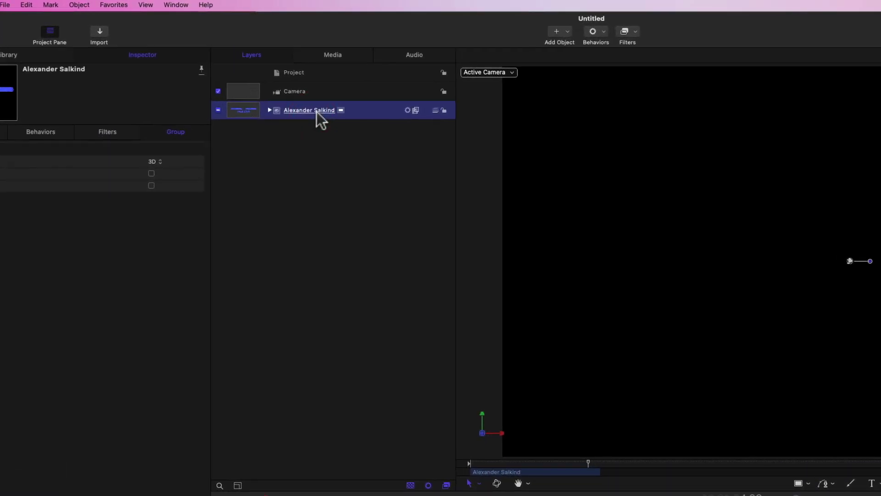
right_click(318, 114)
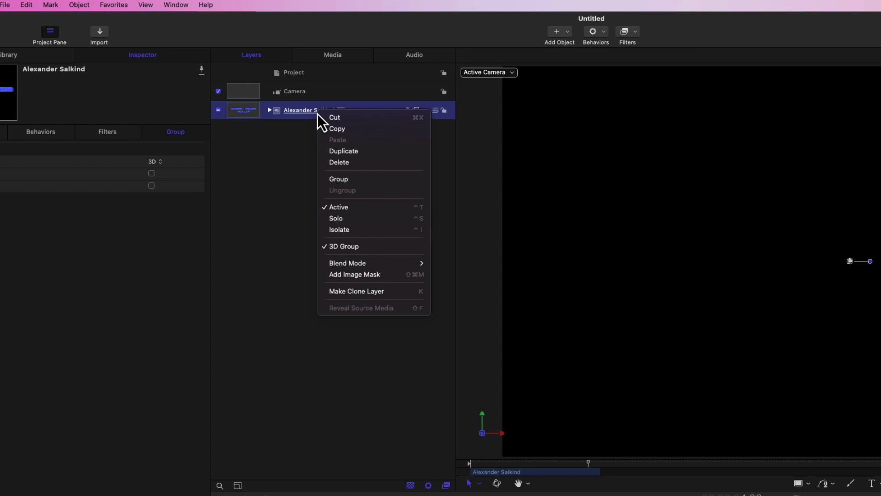
click(337, 151)
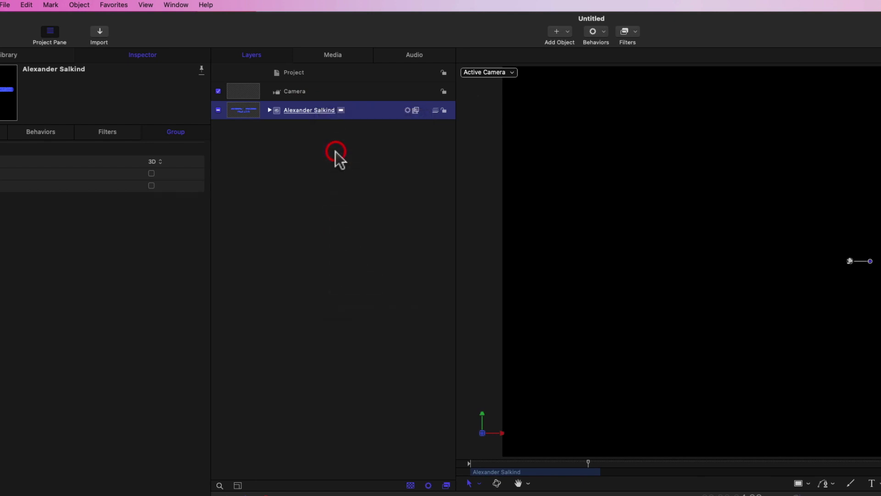
double_click(310, 111)
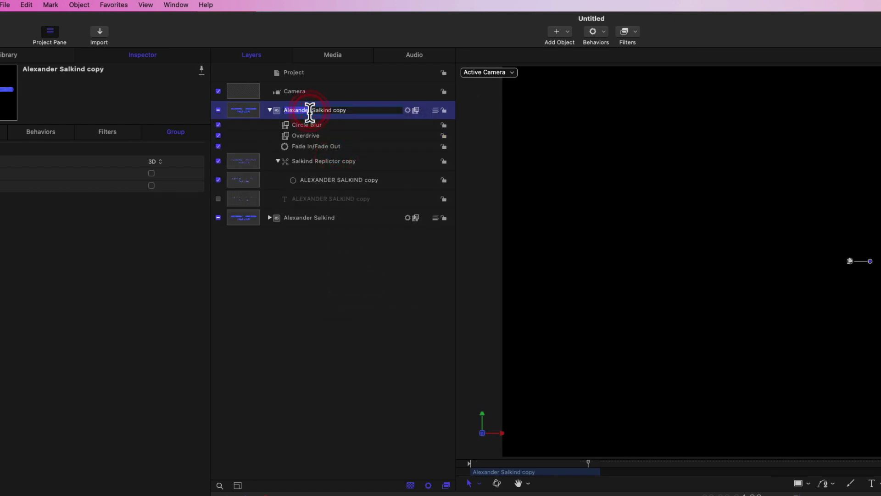
text(Marlon Brando)
Step: Rename the copy's replicator to Brando Replicator and its text layer to MARLON BRANDO
click(327, 160)
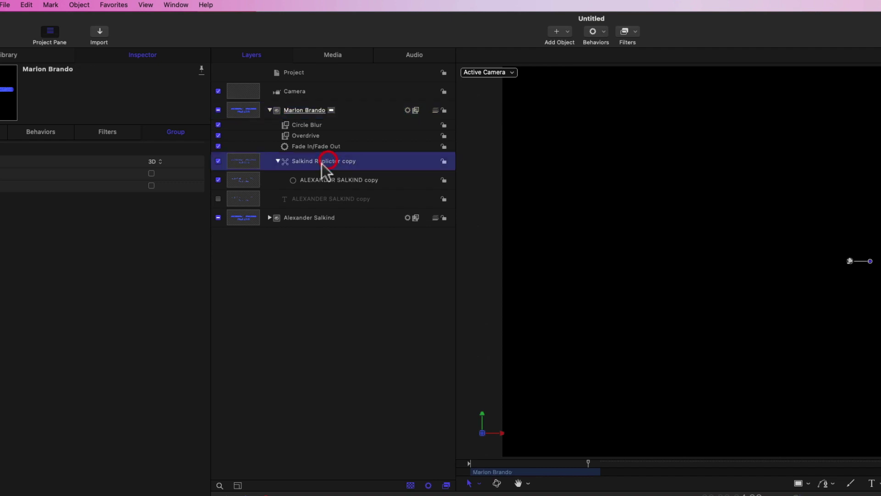
double_click(329, 163)
drag(329, 162, 345, 162)
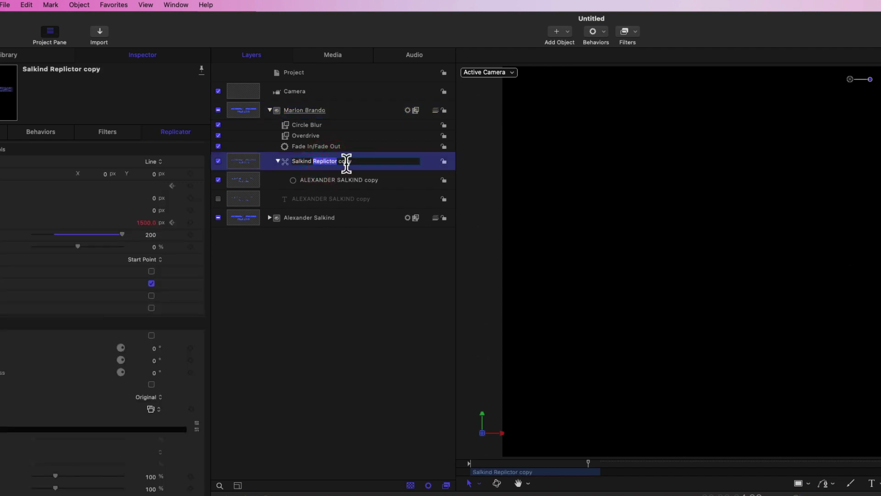
triple_click(345, 163)
text(Bra)
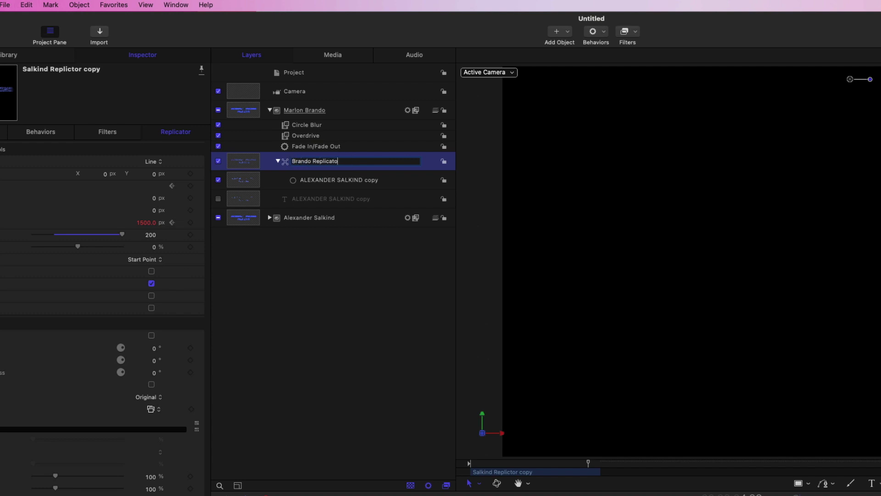
text(r)
key(Return)
click(347, 179)
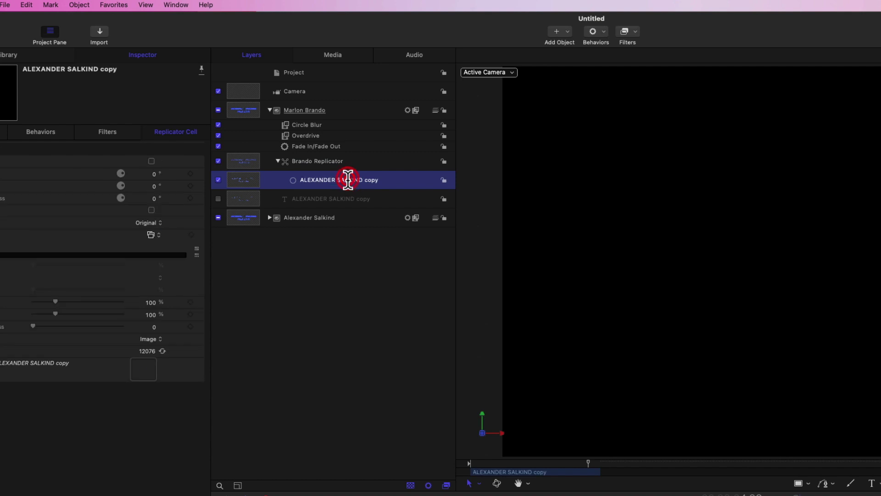
click(336, 194)
click(326, 200)
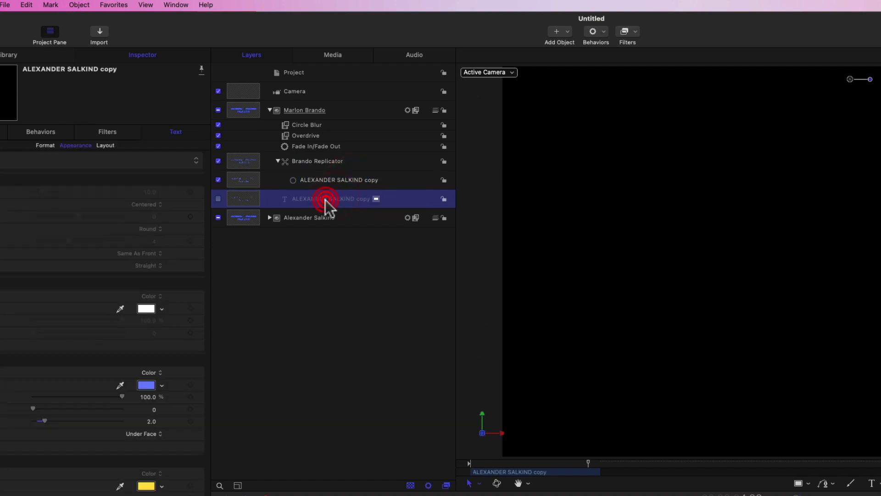
text(M)
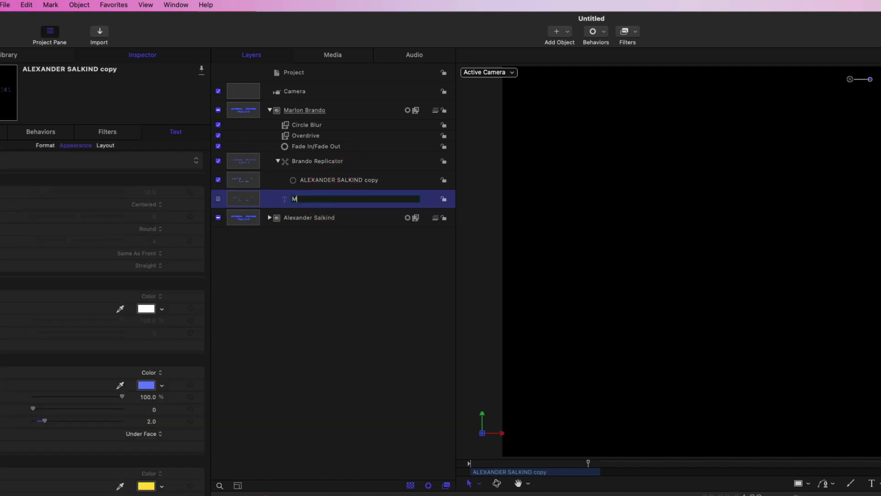
text(DO)
key(Return)
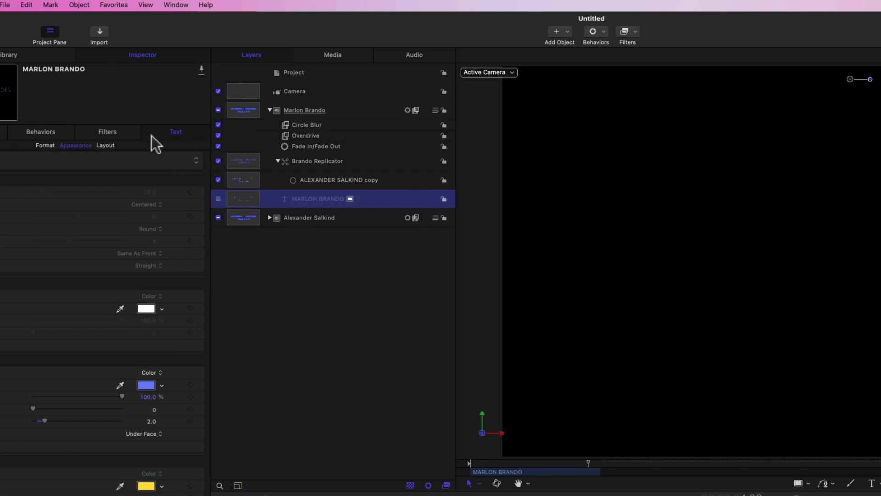
Step: Replace the copied credit's text with MARLON BRANDO, then select the Marlon Brando group
click(44, 145)
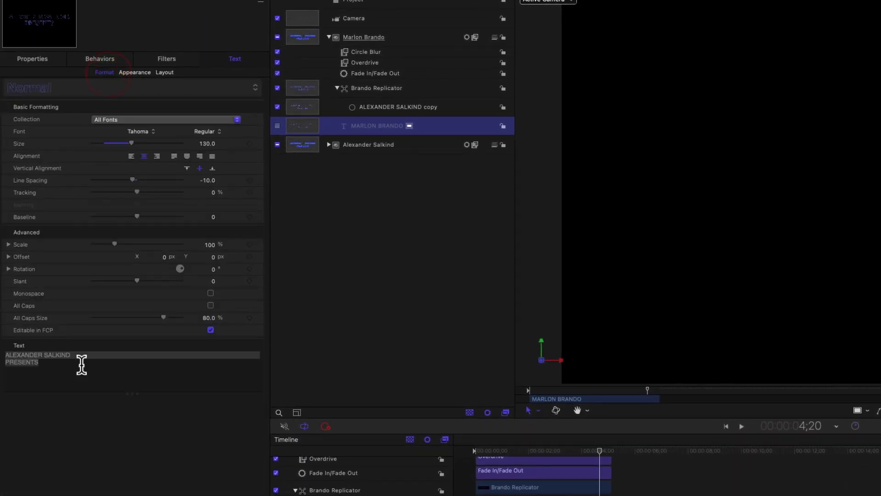
click(63, 366)
double_click(63, 366)
text(A)
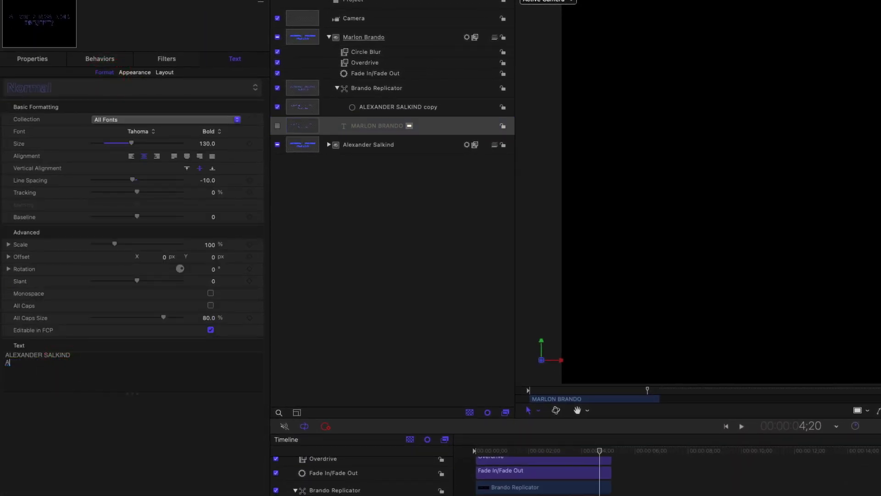
key(super+a)
text(MARLON)
text( BRANDO)
click(377, 88)
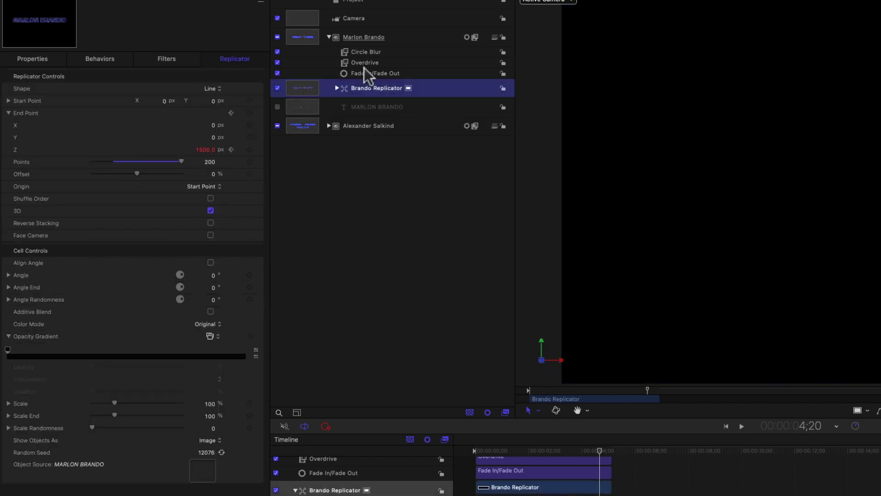
click(358, 38)
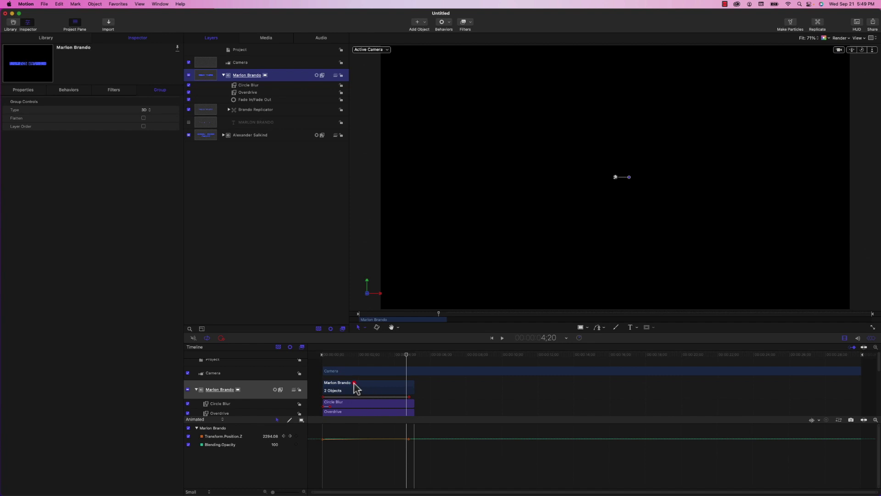
Step: Slide the Marlon Brando clip later in the Timeline, scrubbing to check blurred and sharp frames
drag(357, 387, 421, 389)
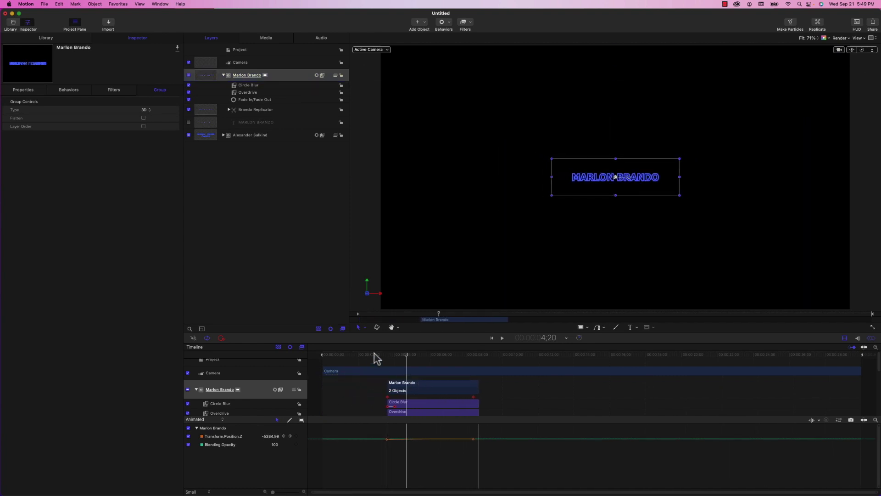
drag(376, 357, 396, 357)
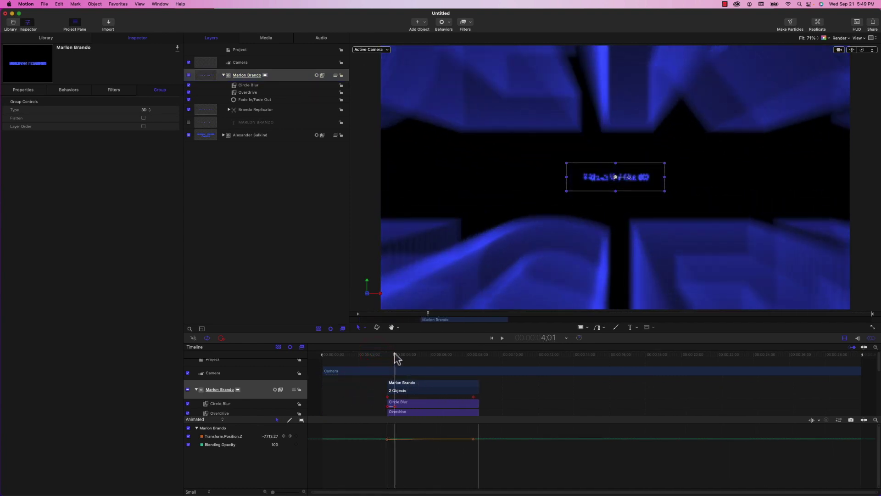
drag(395, 357, 407, 357)
drag(418, 390, 429, 389)
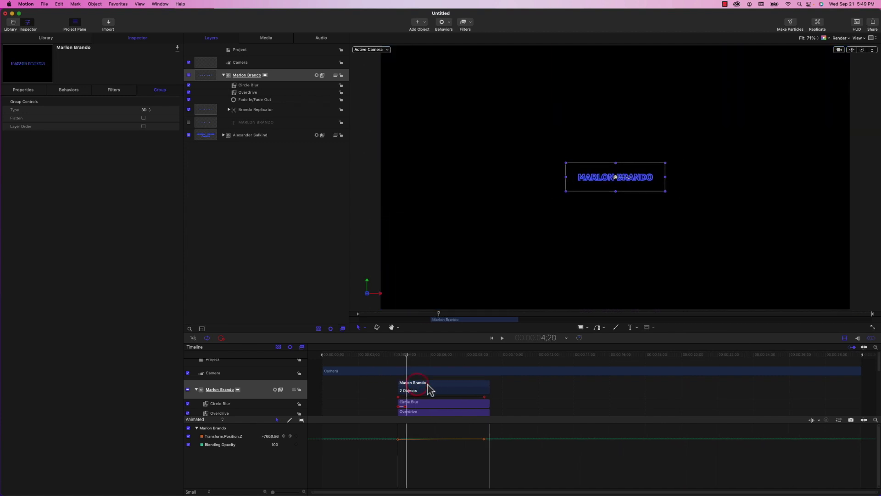
drag(391, 357, 402, 358)
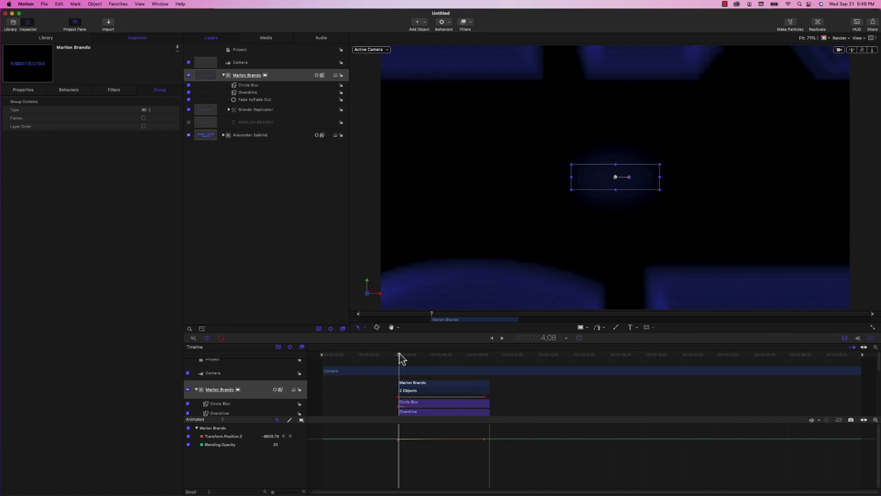
mouse_move(402, 358)
mouse_down()
mouse_move(476, 358)
mouse_move(450, 361)
mouse_up()
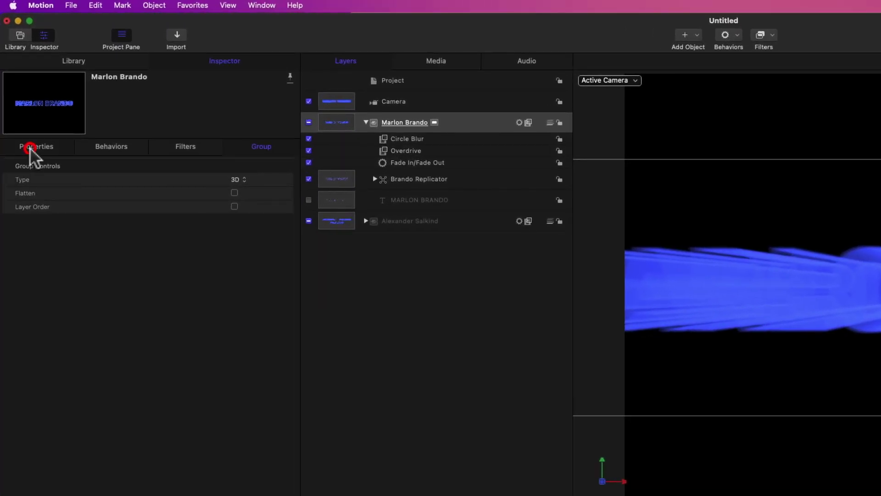
Step: Keyframe the Marlon Brando group's Position Y, reaching 115 at 9:00
click(33, 147)
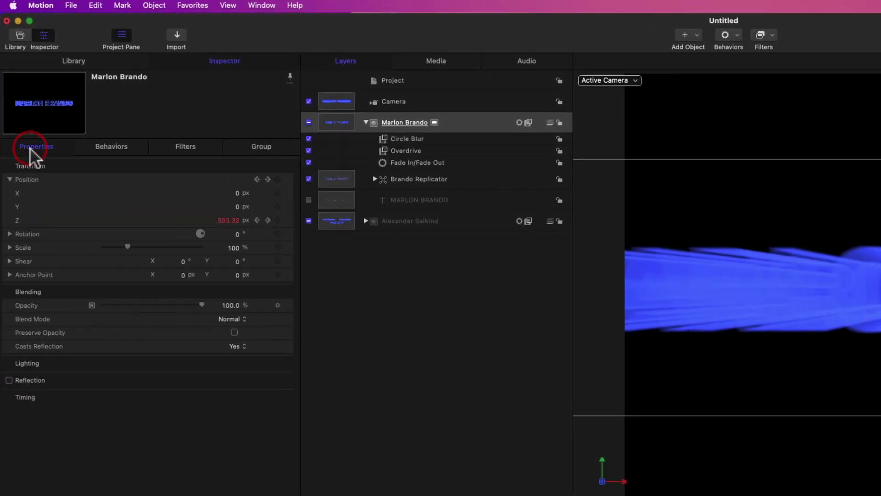
mouse_move(151, 207)
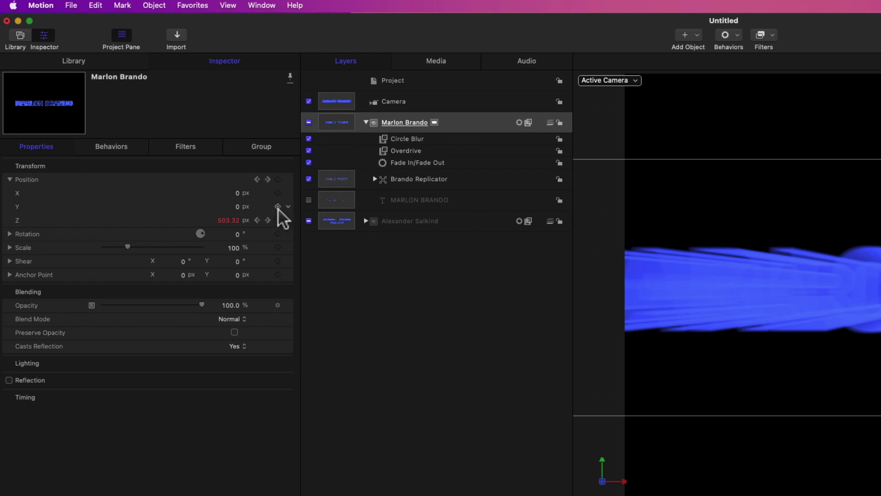
click(277, 206)
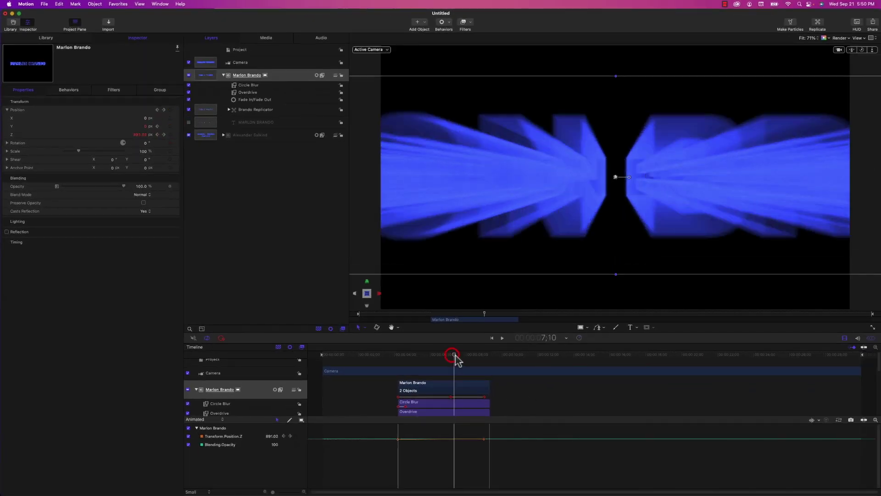
drag(453, 360, 485, 359)
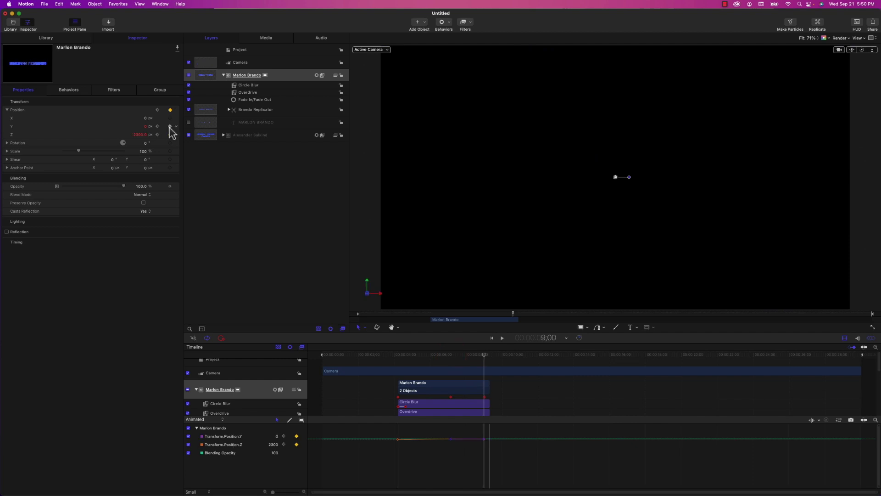
double_click(146, 127)
text(115)
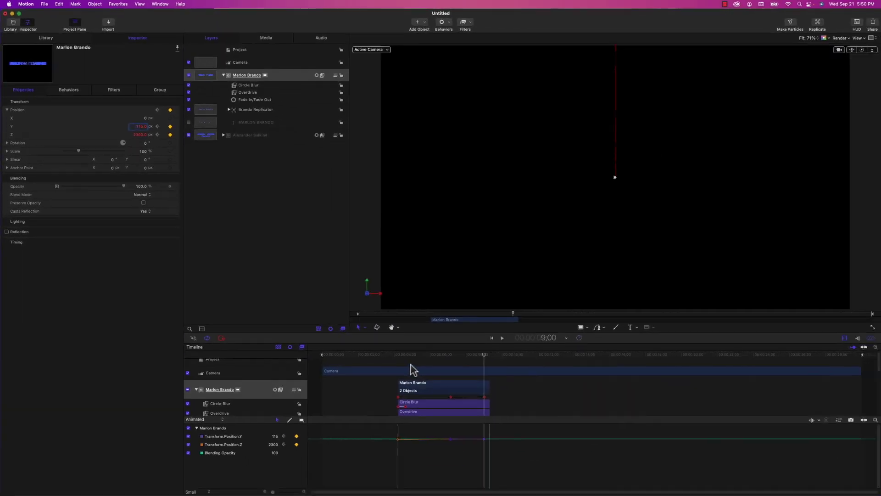
click(382, 357)
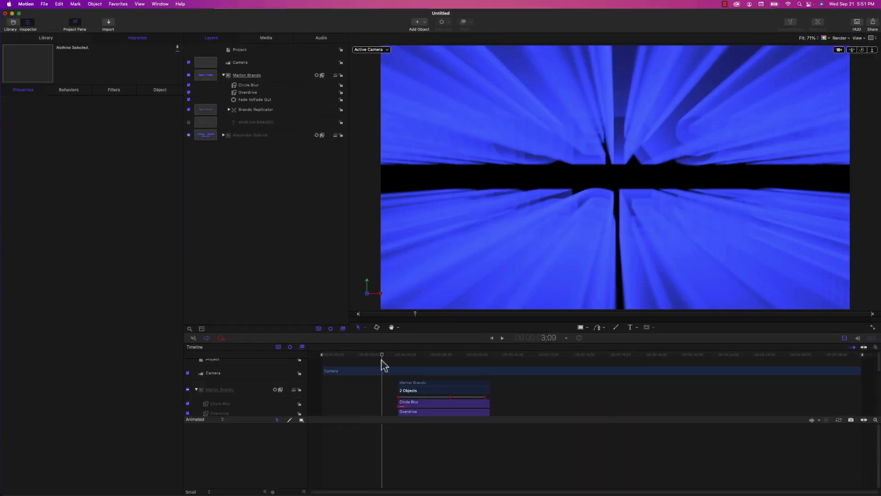
Step: Preview the rising MARLON BRANDO credit, then collapse the Marlon Brando group
key(space)
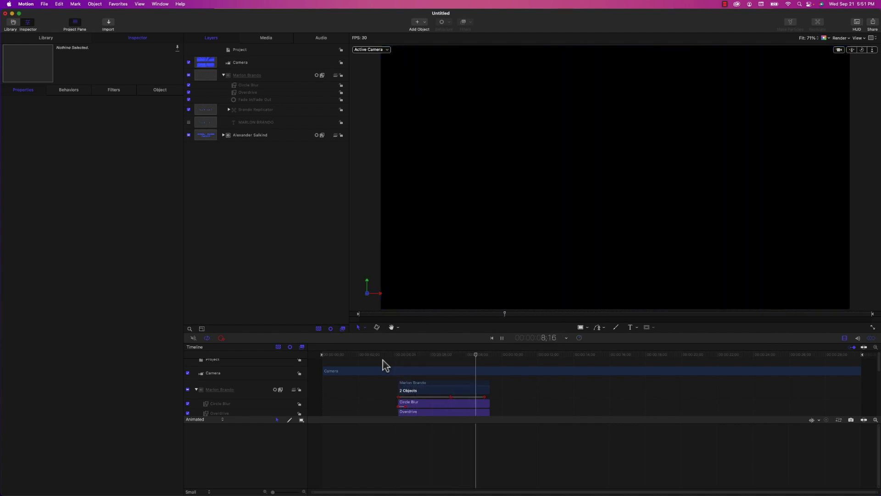
key(space)
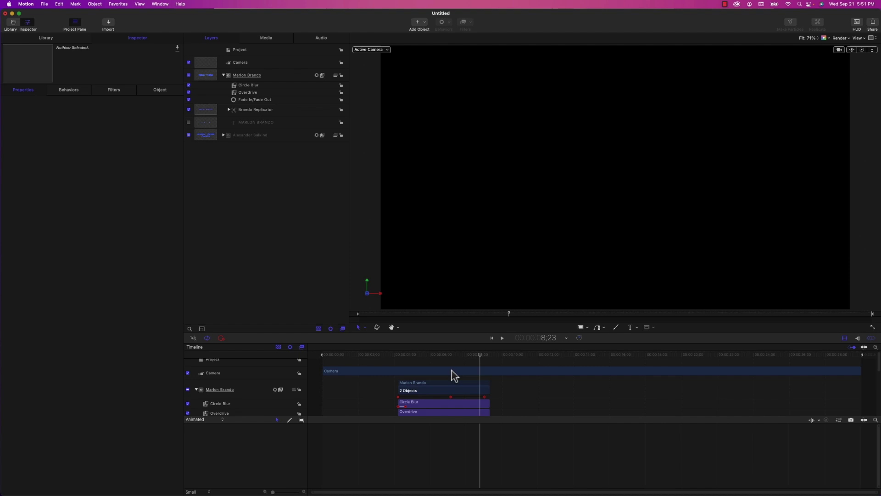
click(224, 75)
click(242, 76)
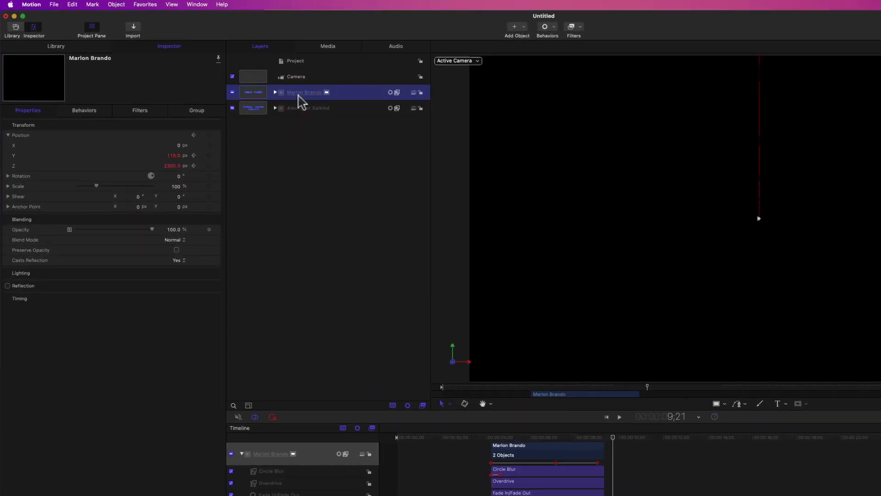
Step: Duplicate the Marlon Brando group and rename the copy Gene Hackman
right_click(299, 95)
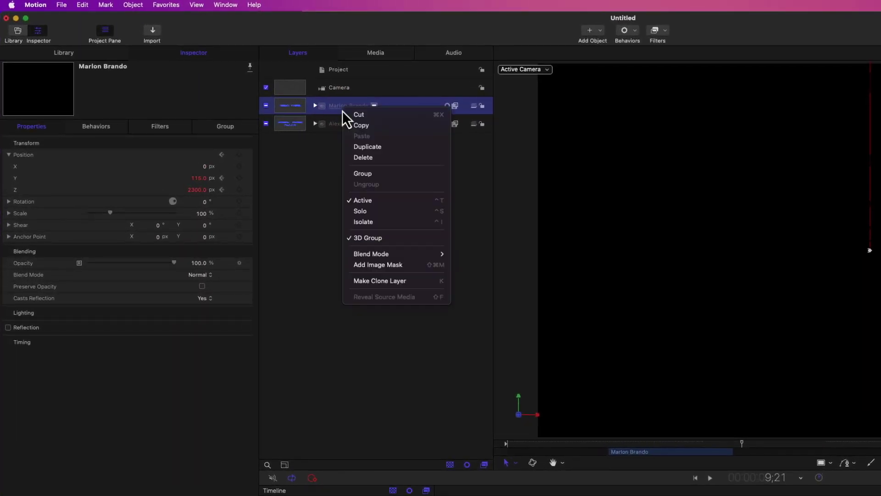
click(359, 146)
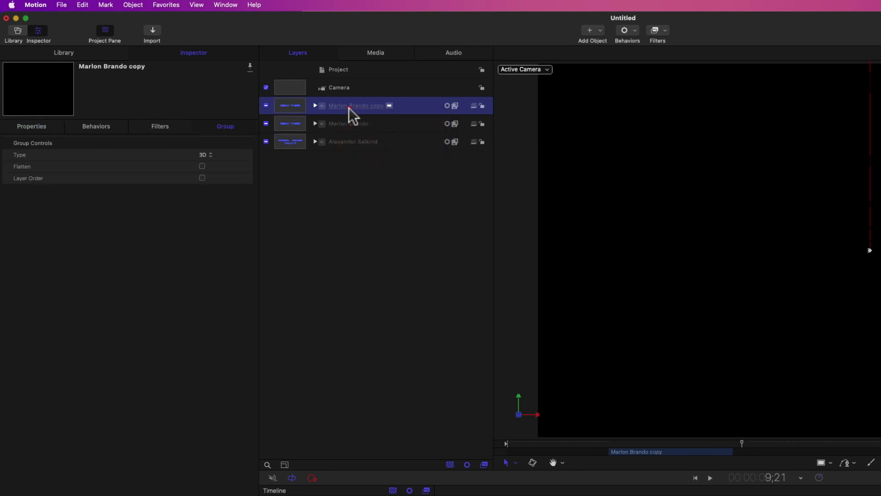
double_click(349, 108)
key(super+a)
text(Gene)
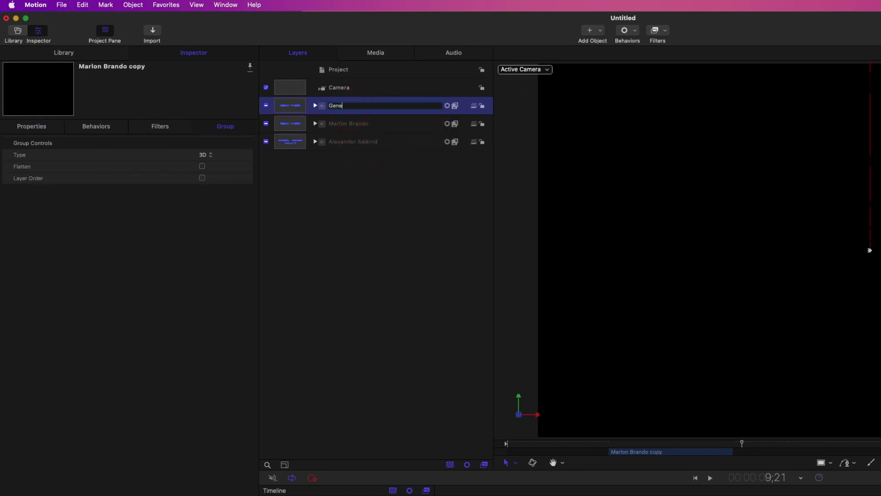
text( Hackman)
key(Return)
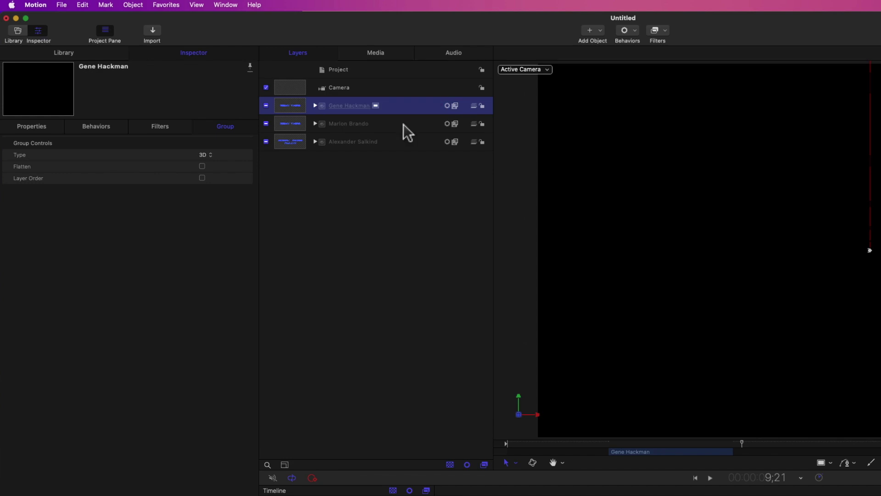
click(315, 106)
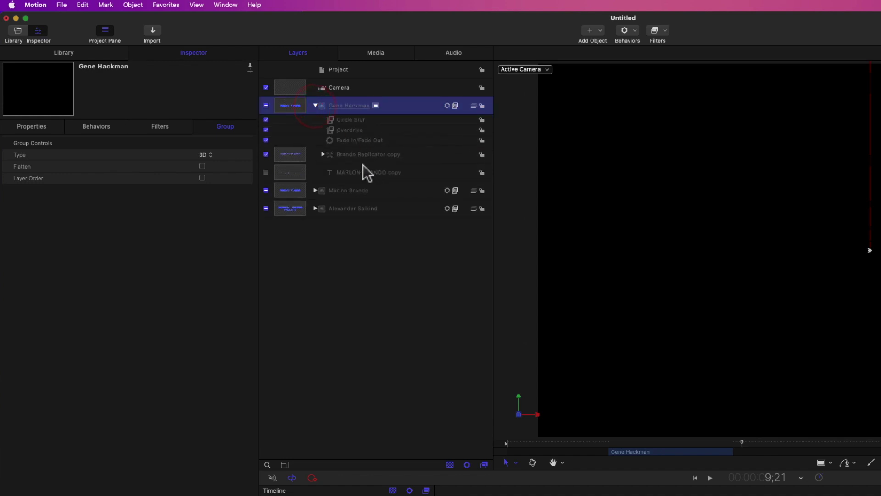
Step: Rename the copy's replicator to Hackman Replicator, and its text layer and text to GENE HACKMAN
click(354, 153)
double_click(388, 153)
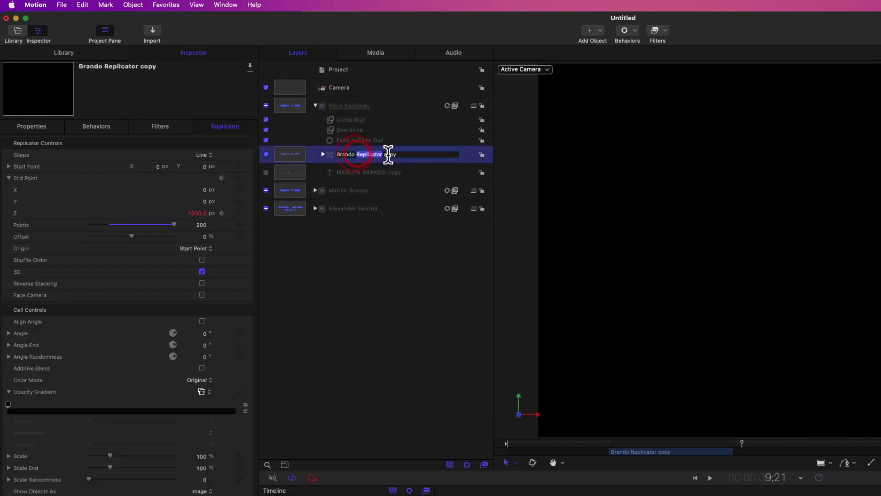
text(Hack)
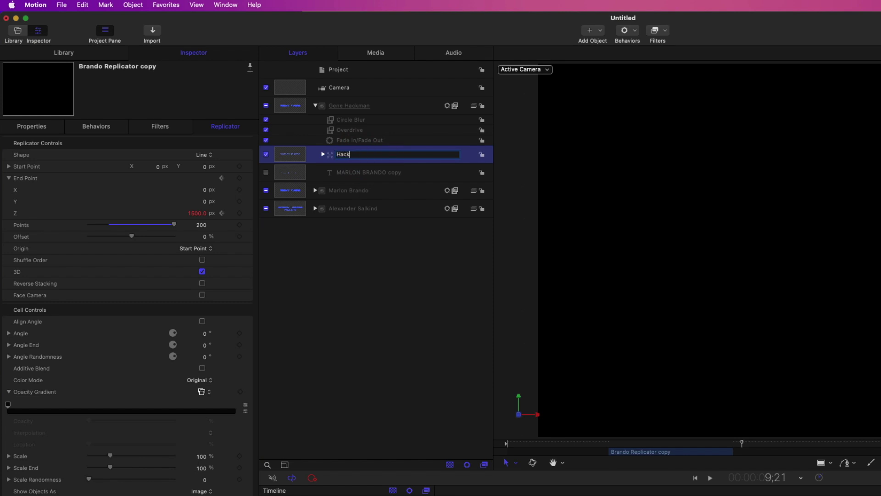
text(r)
key(Return)
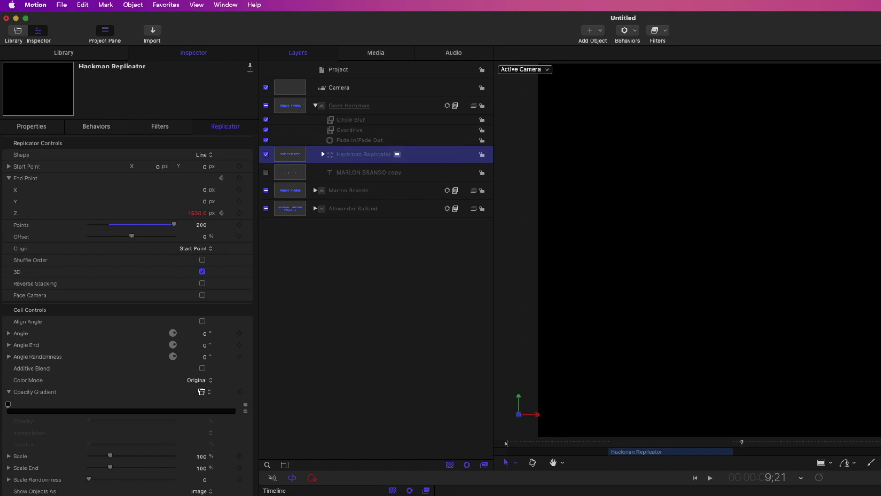
click(370, 177)
double_click(369, 174)
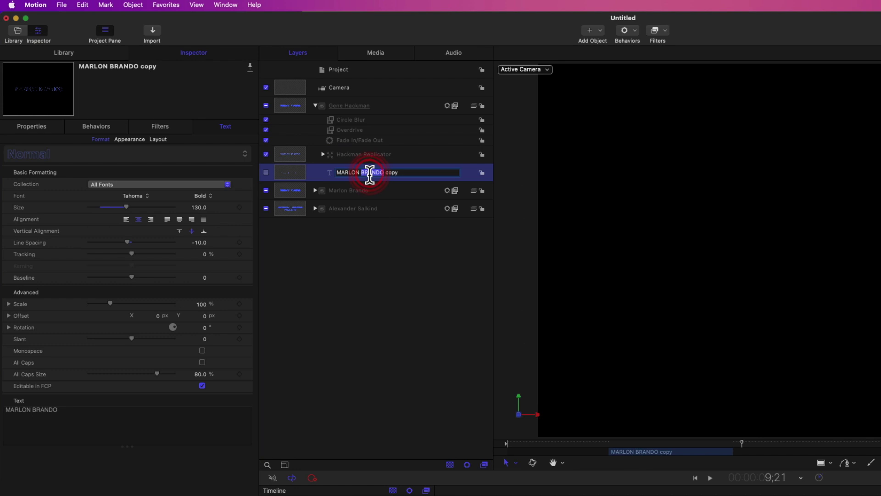
text(GENE HACKMAN)
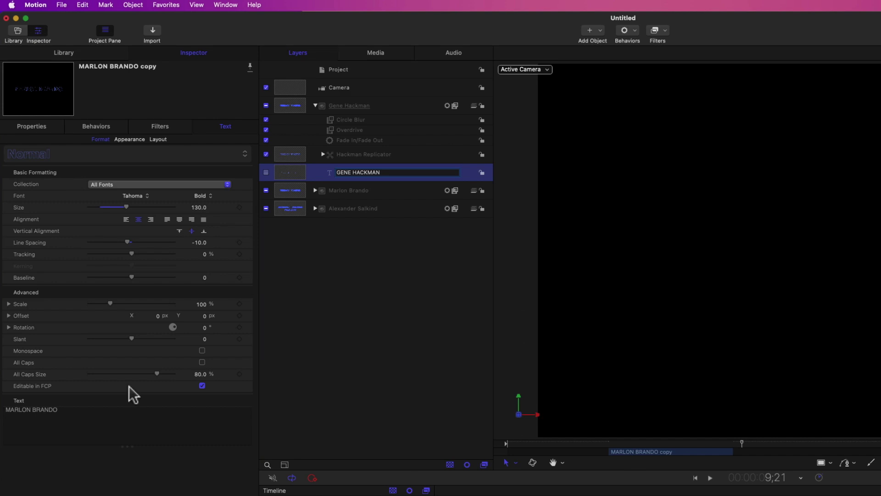
click(83, 423)
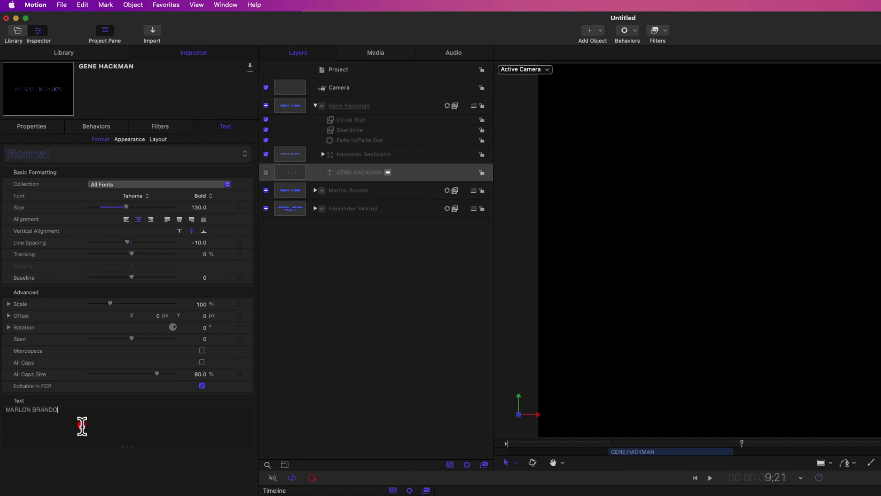
triple_click(75, 415)
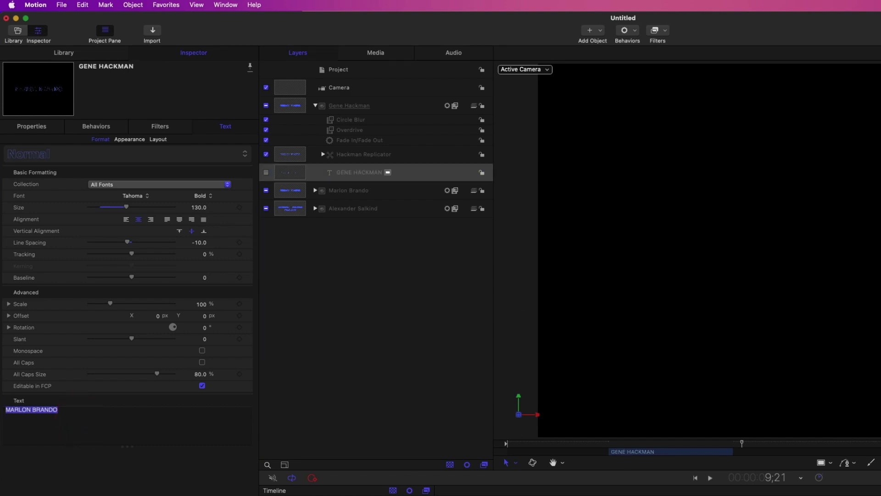
text(GENE HACKMAN)
key(super+7)
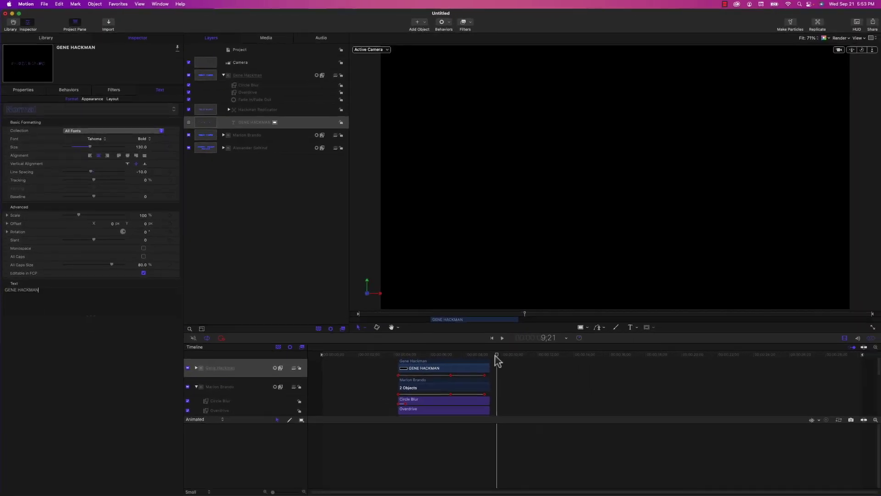
Step: Collapse the Gene Hackman group and drag its clip later, near Marlon Brando's end
click(494, 360)
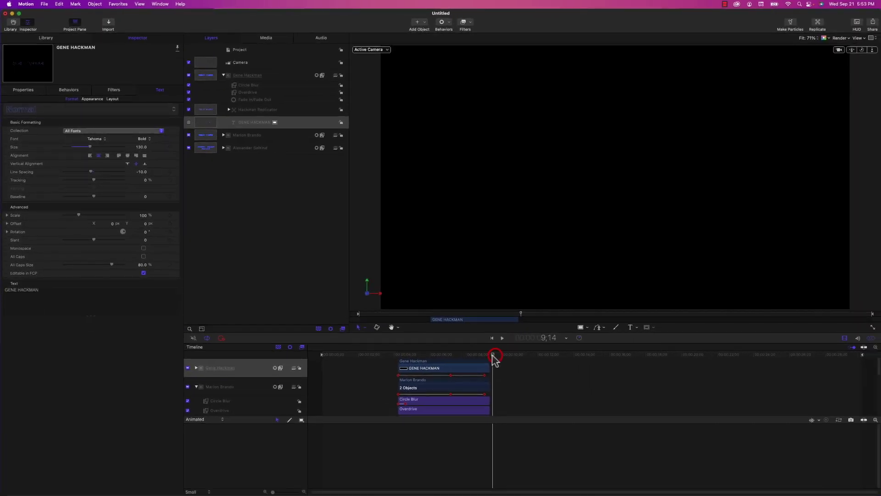
click(246, 79)
click(224, 75)
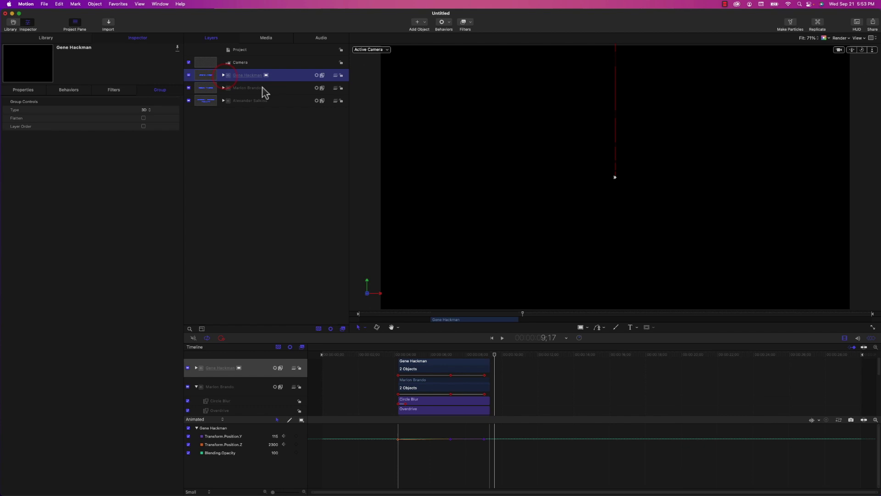
drag(458, 362, 535, 362)
Step: Scrub through the moved Gene Hackman credit frame by frame to check its timing
click(464, 357)
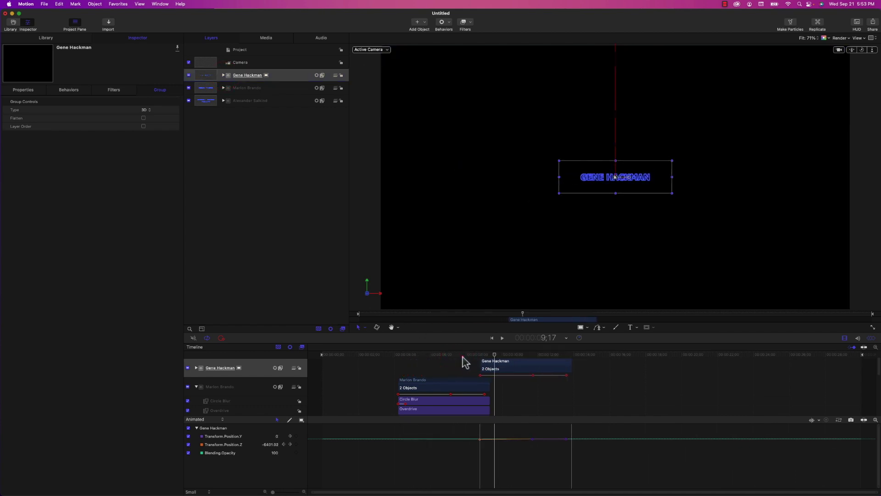
mouse_move(465, 362)
mouse_down()
mouse_move(499, 369)
mouse_move(477, 361)
mouse_up()
click(470, 357)
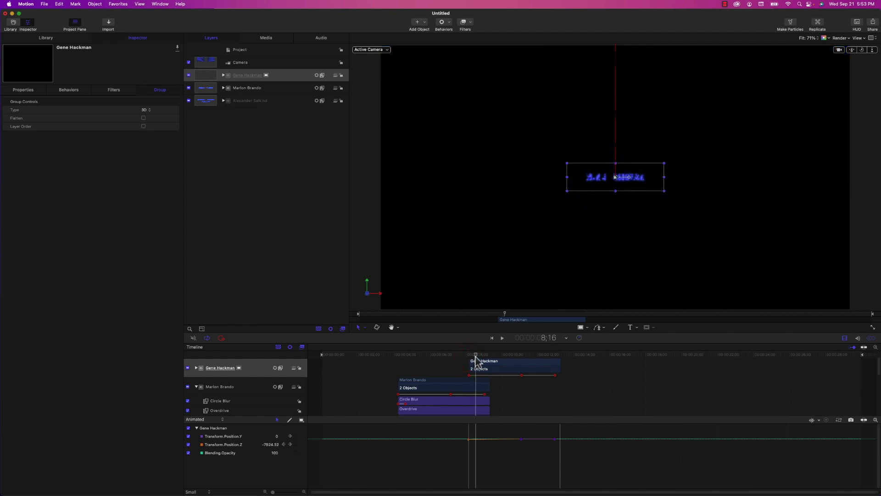
mouse_move(477, 362)
mouse_down()
mouse_move(543, 366)
mouse_move(530, 364)
mouse_up()
click(482, 356)
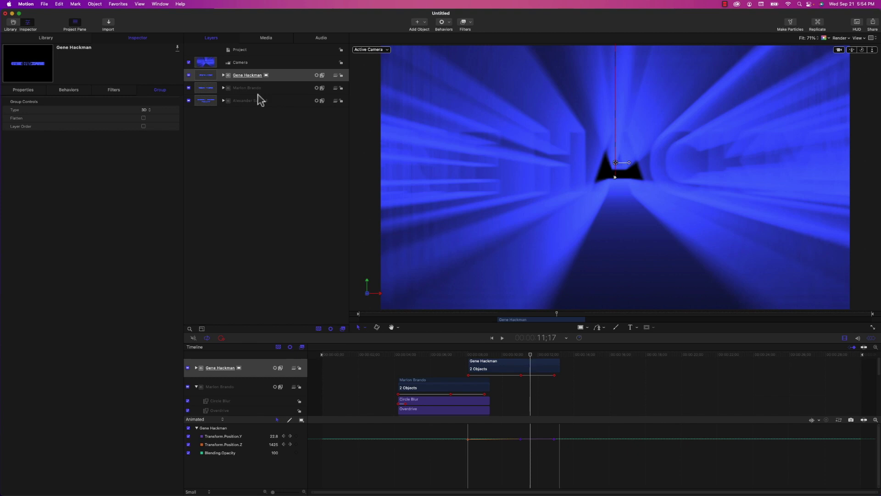
Step: Change the Gene Hackman group's first Position Y keyframe from 115 to -115
click(224, 75)
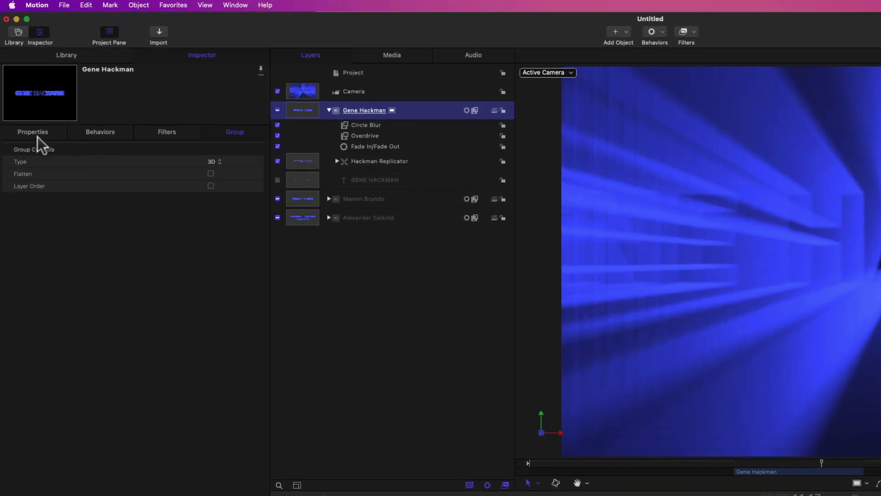
click(25, 97)
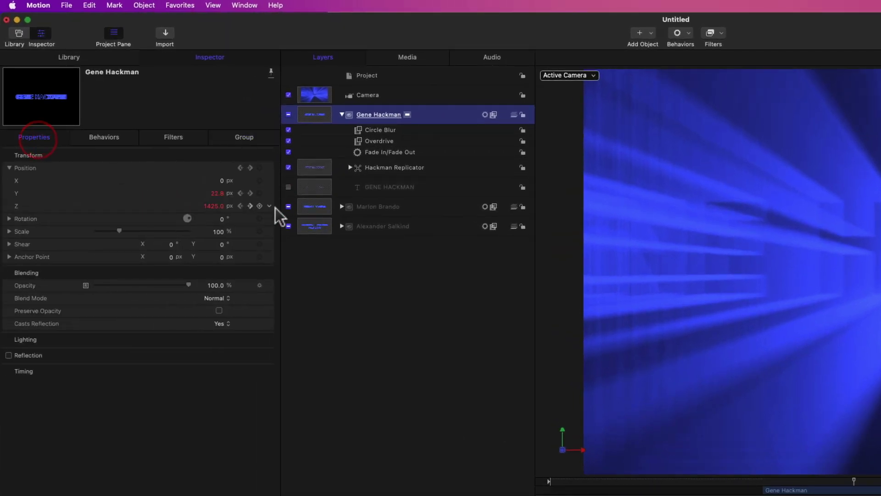
click(251, 193)
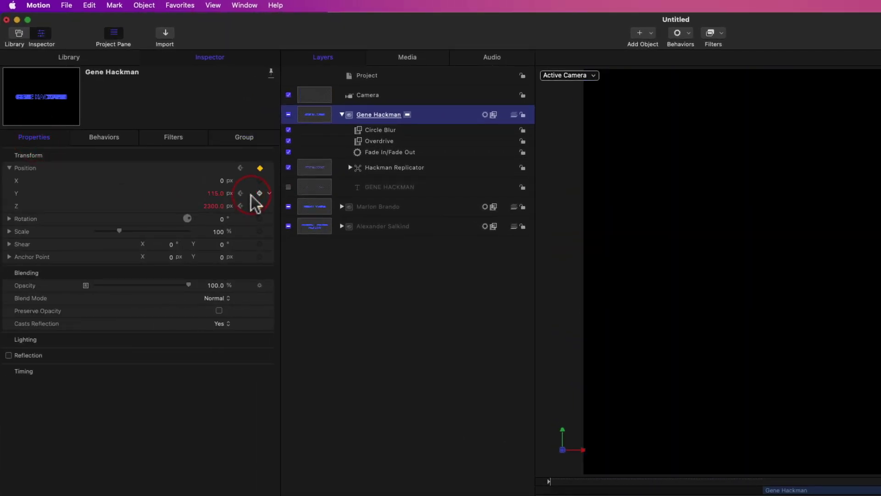
click(215, 194)
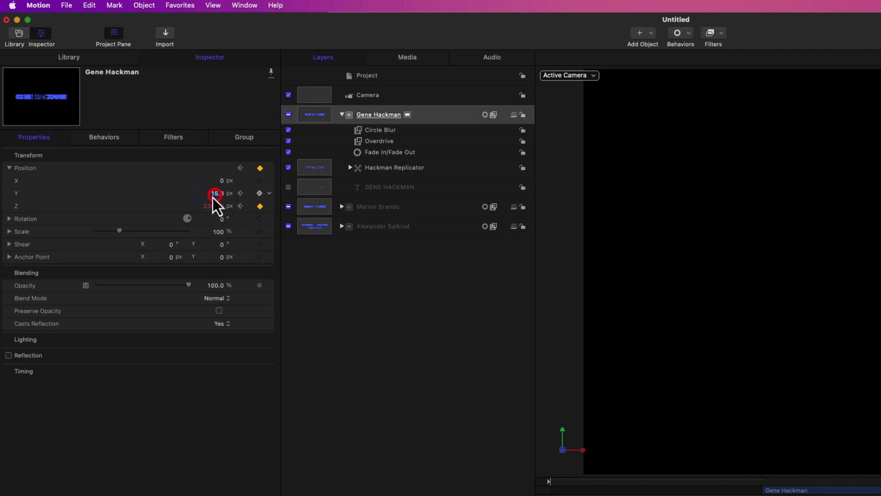
click(204, 193)
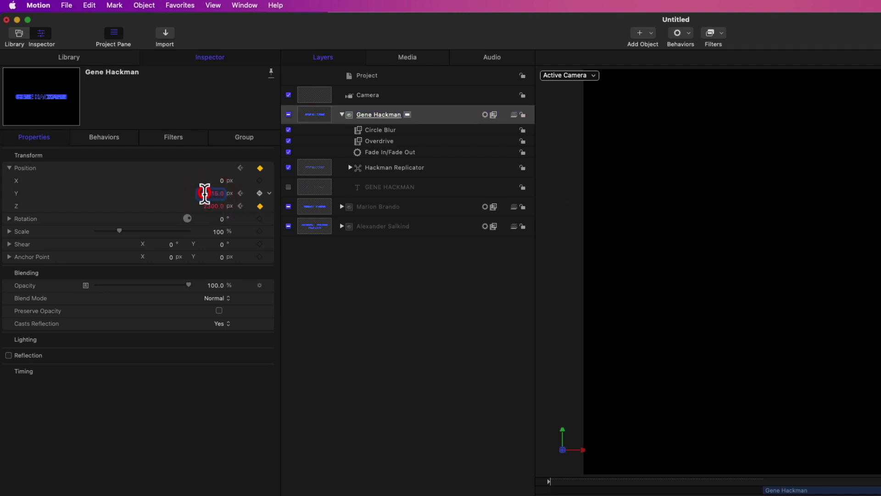
click(205, 194)
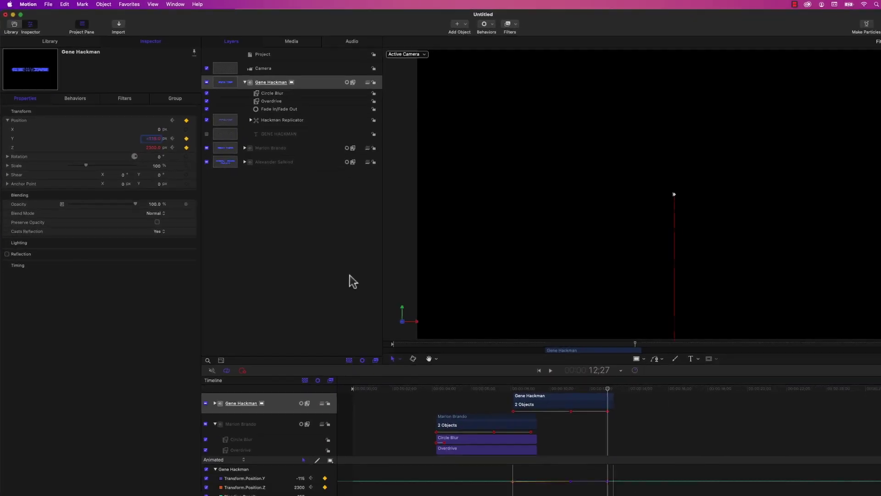
click(527, 358)
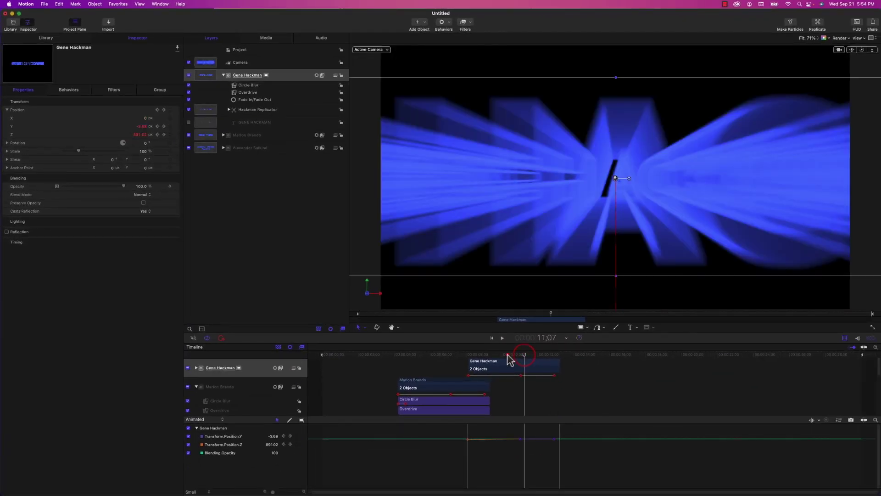
Step: Render a RAM preview and play the credits to check Gene Hackman's motion
key(space)
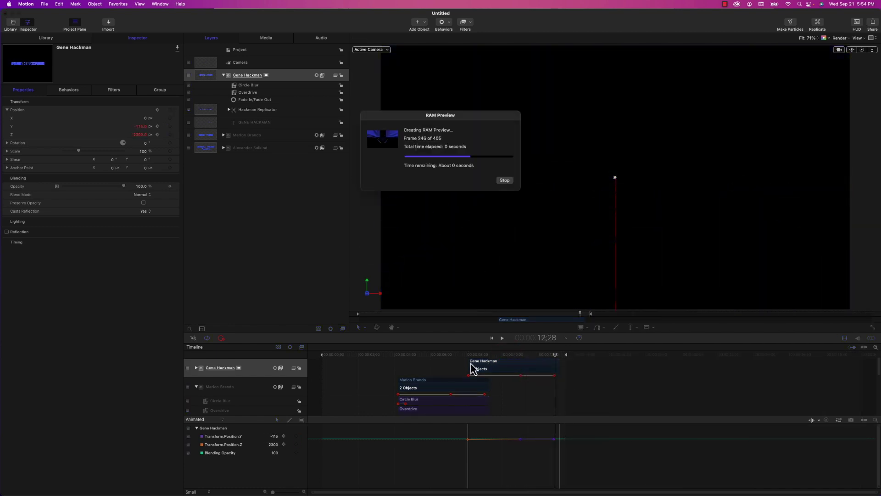
click(353, 355)
key(space)
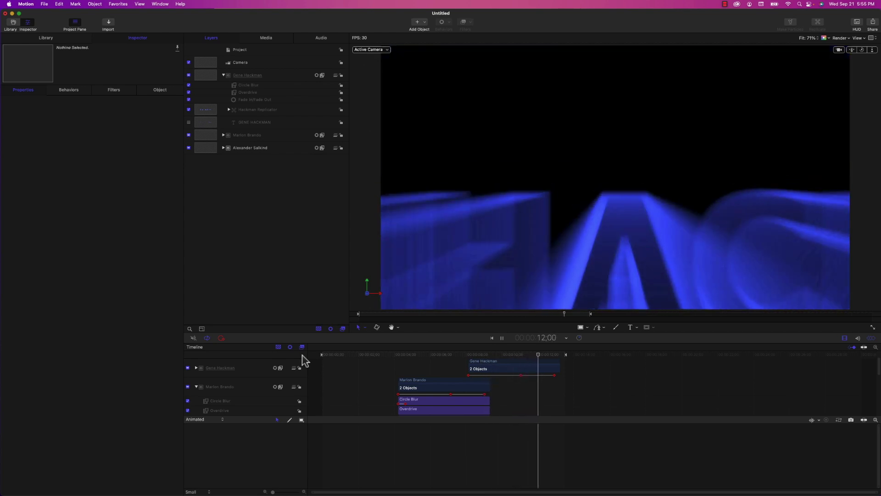
key(space)
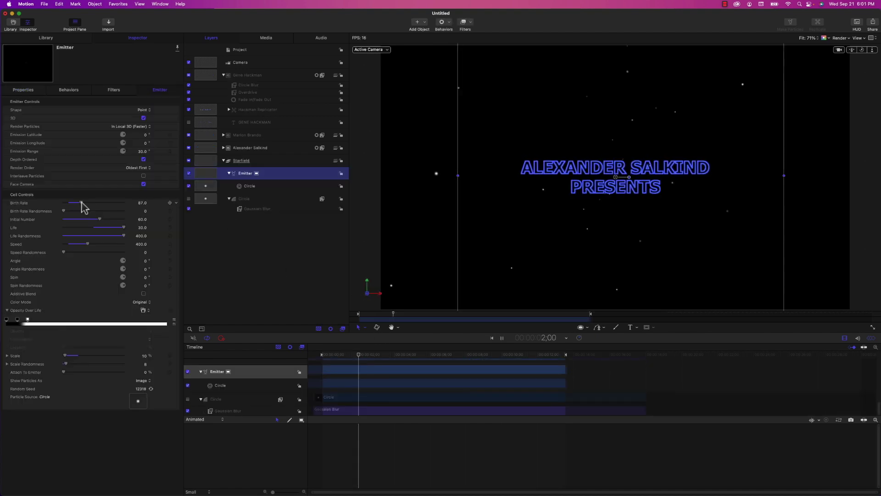
key(space)
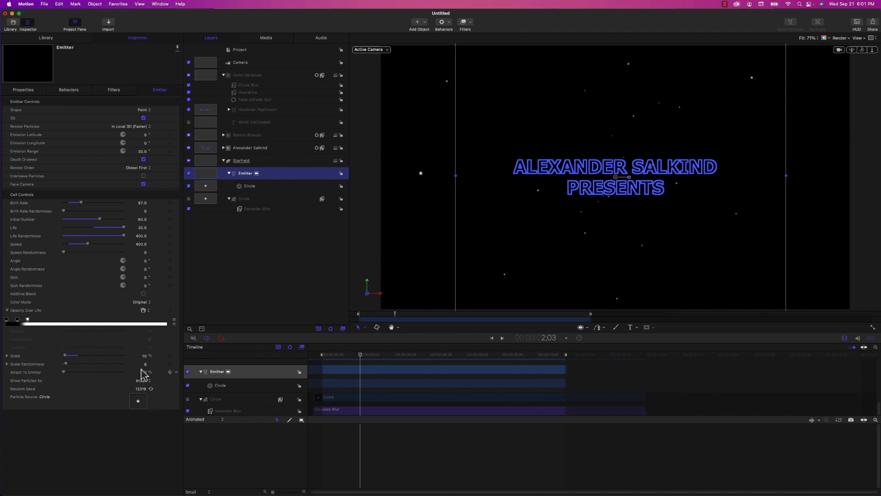
drag(360, 355, 308, 357)
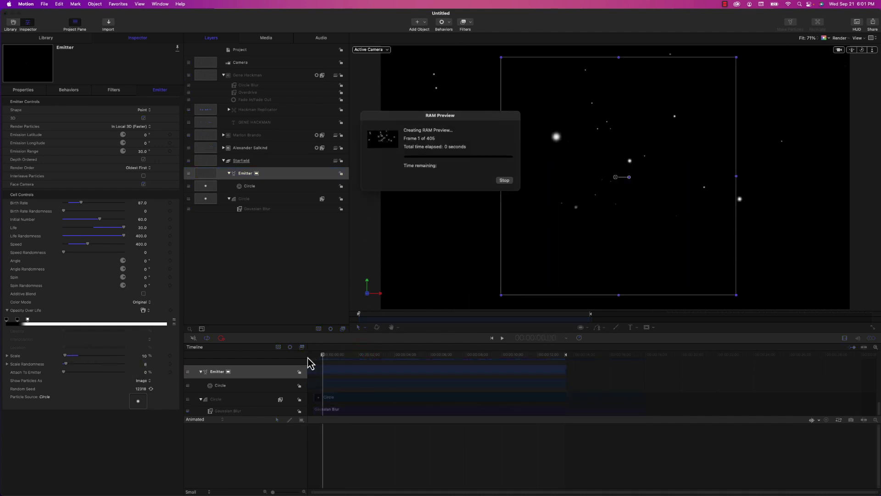
click(329, 361)
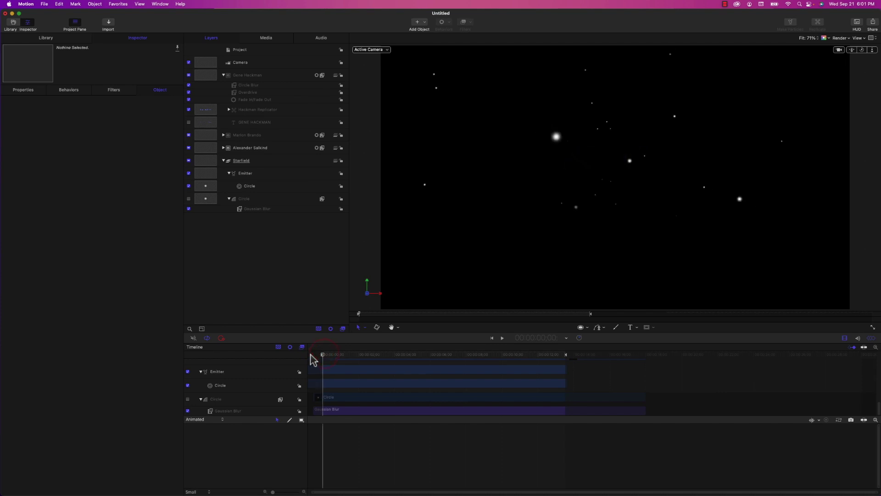
key(space)
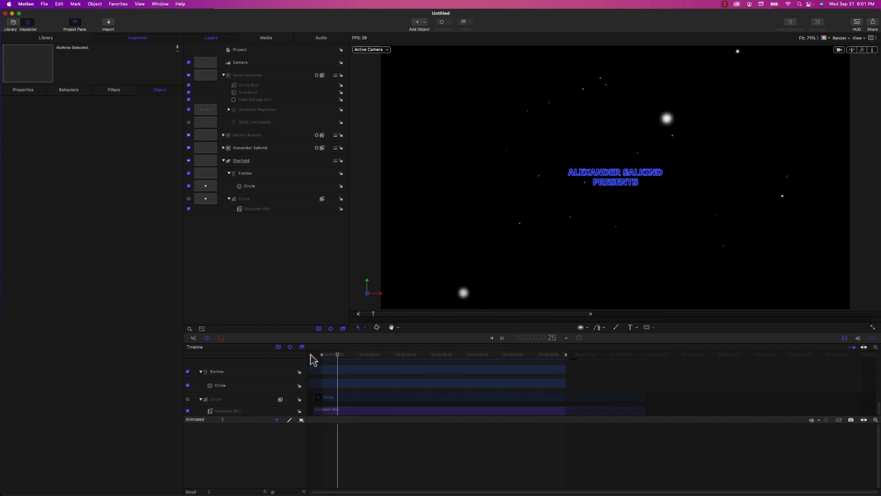